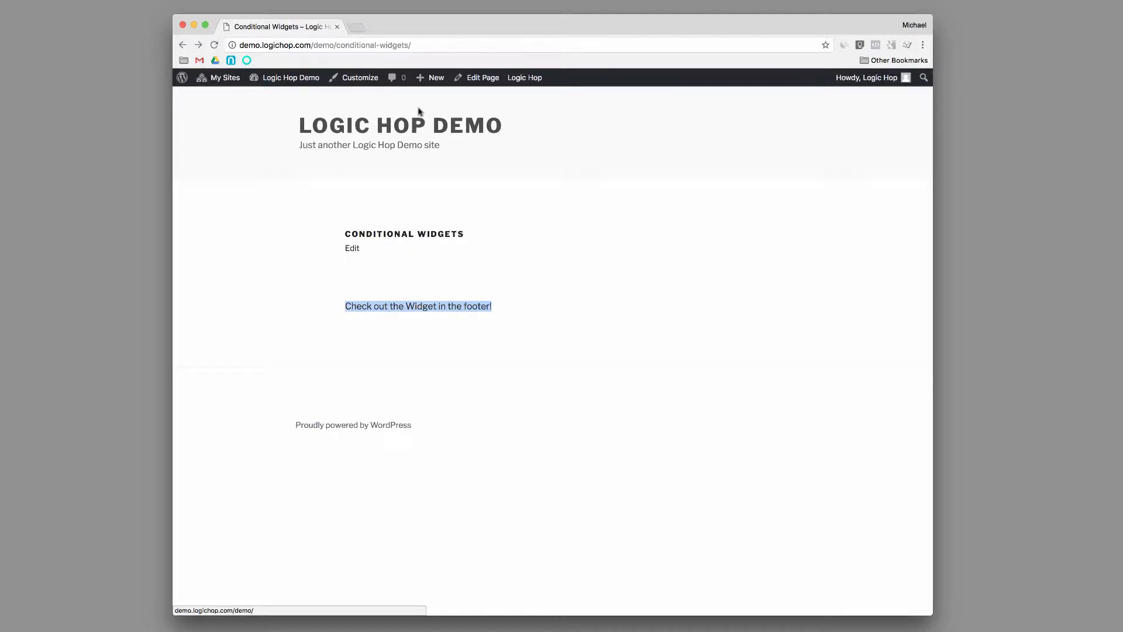
# Open the site's Widgets administration page and look through the available and inactive widgets.
pyautogui.moveTo(307, 84)
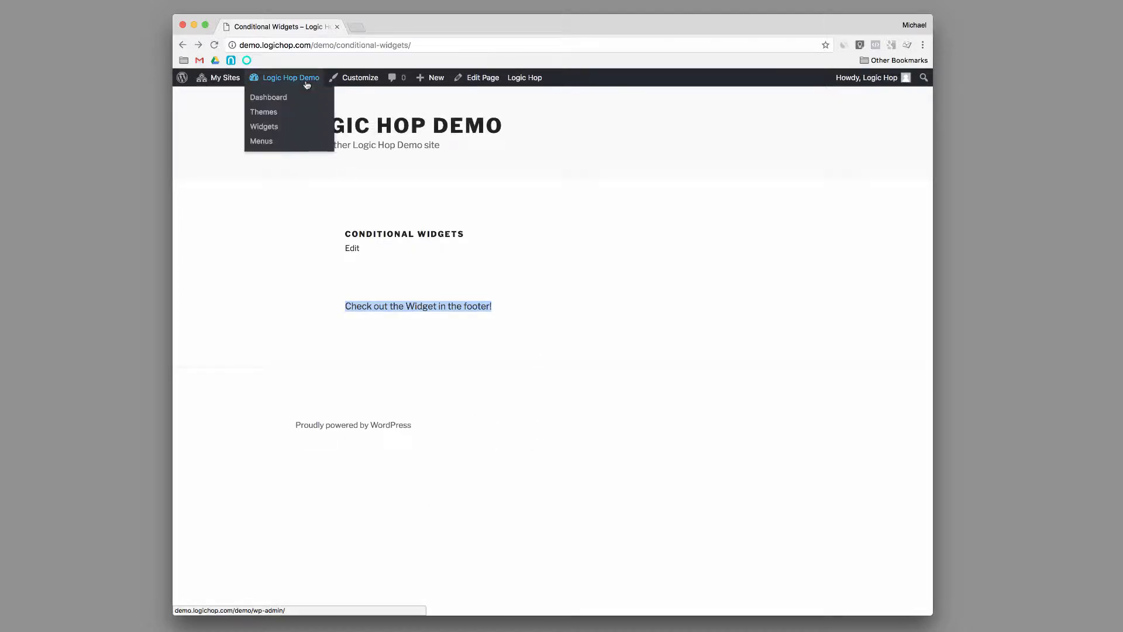
pyautogui.click(265, 96)
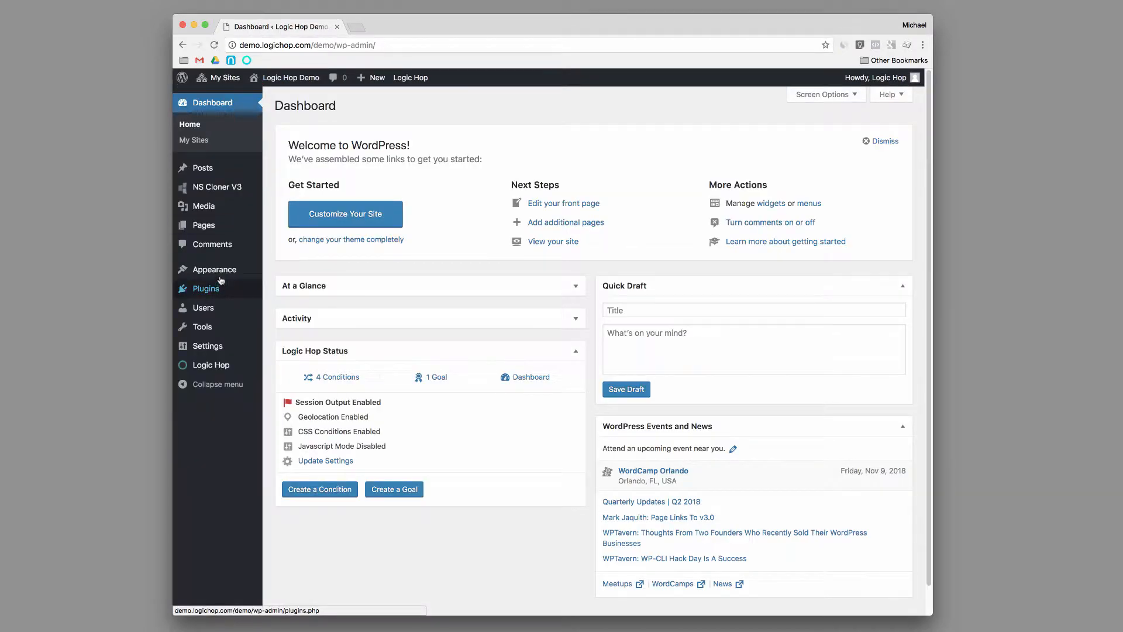
pyautogui.moveTo(223, 273)
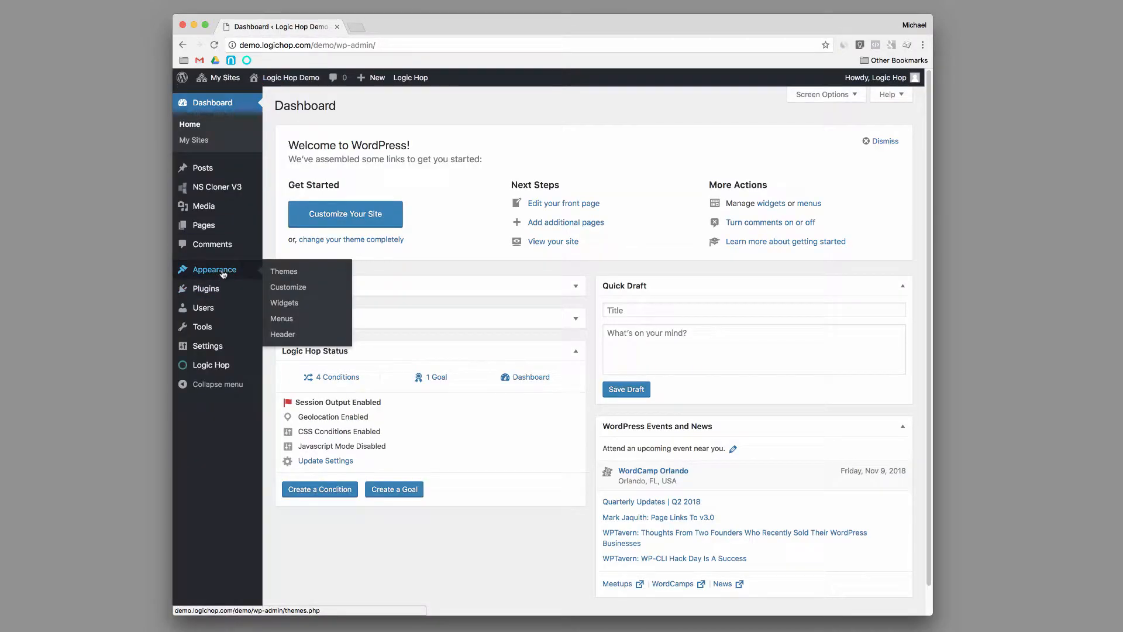
pyautogui.click(281, 303)
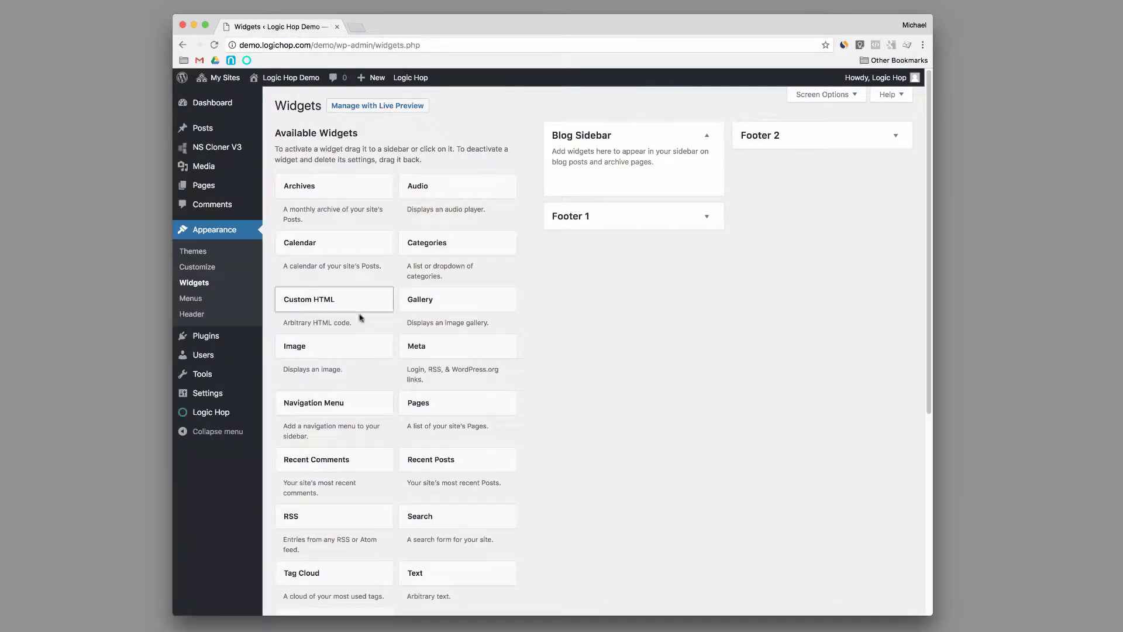
pyautogui.scroll(-4, 371, 326)
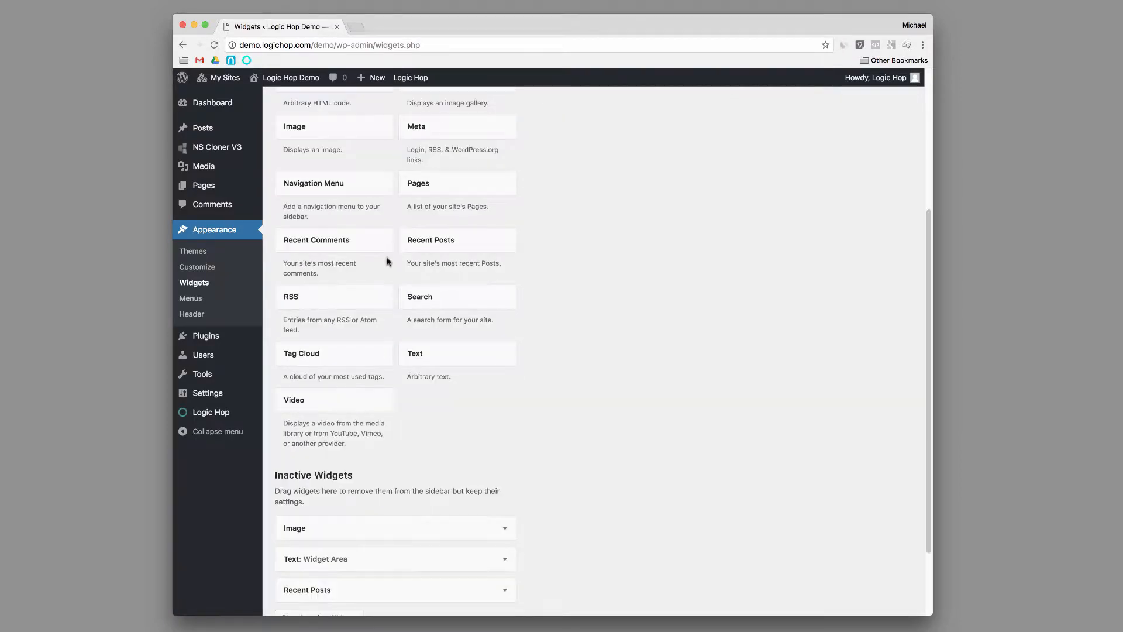
pyautogui.scroll(4, 422, 307)
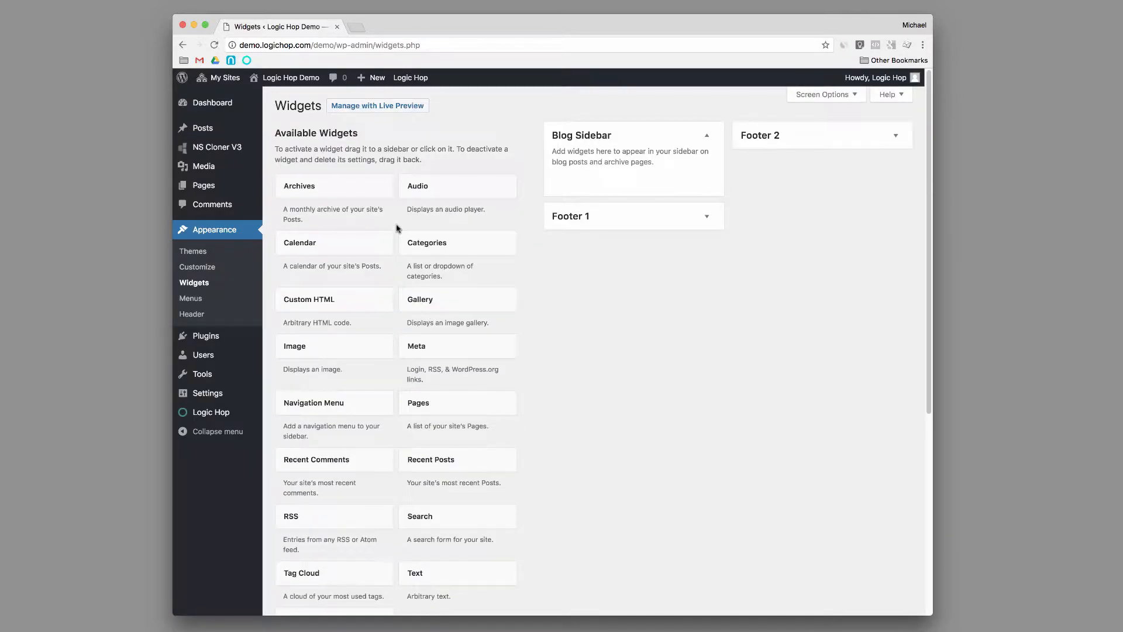
# Open the Logic Hop condition "Current Page is Conditional Widgets" in a separate tab to review its conditional statement.
pyautogui.moveTo(212, 413)
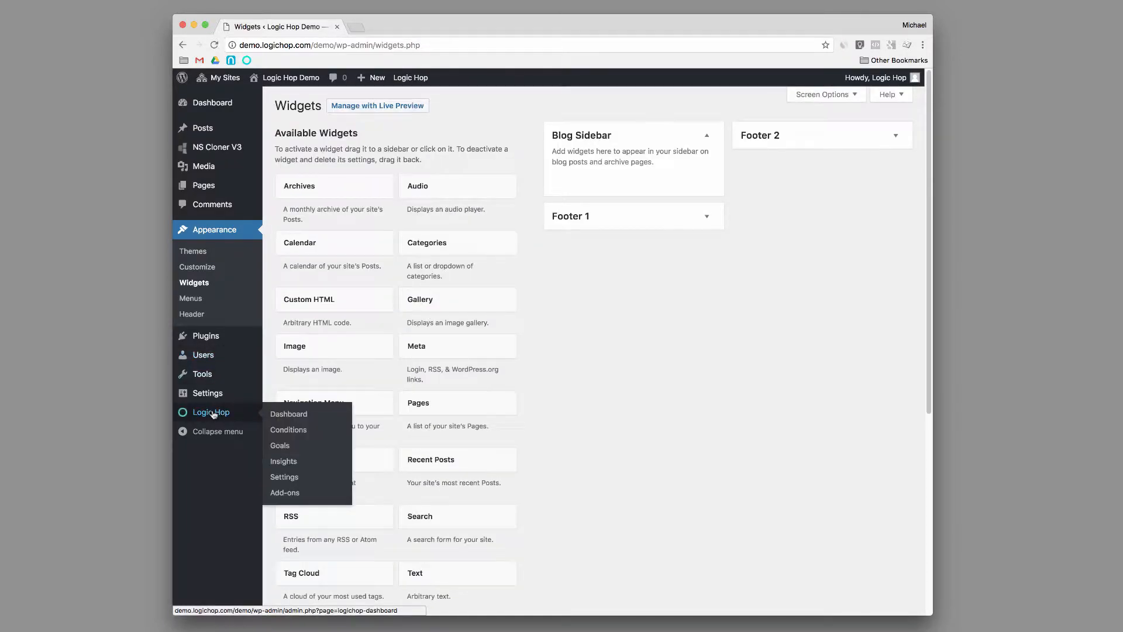
pyautogui.keyDown('super'); pyautogui.click(289, 431); pyautogui.keyUp('super')
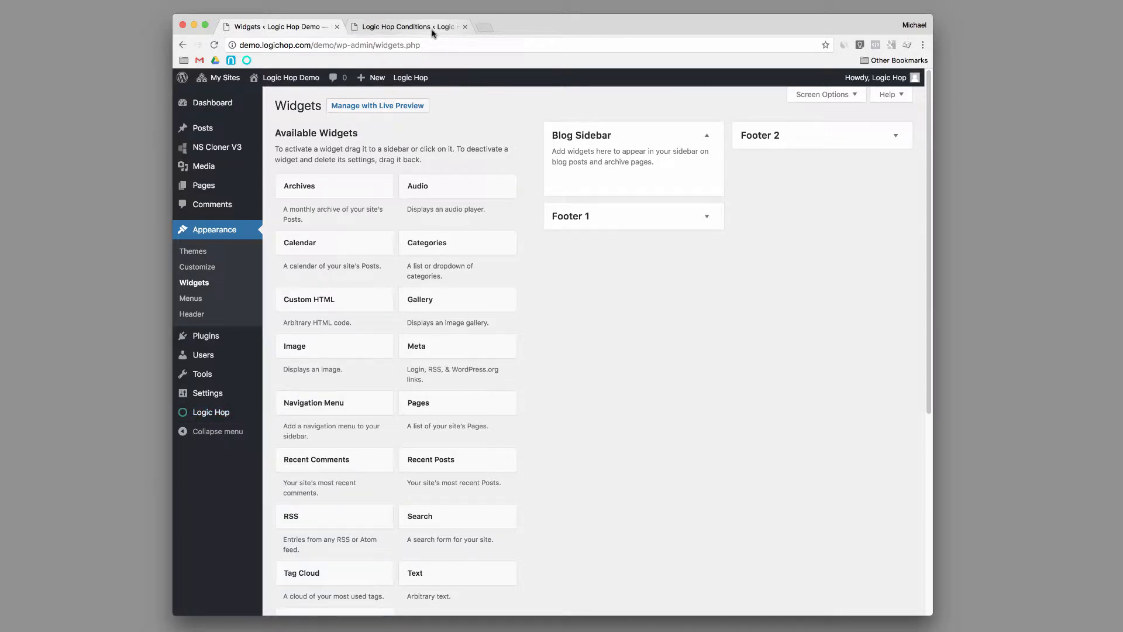
pyautogui.click(432, 30)
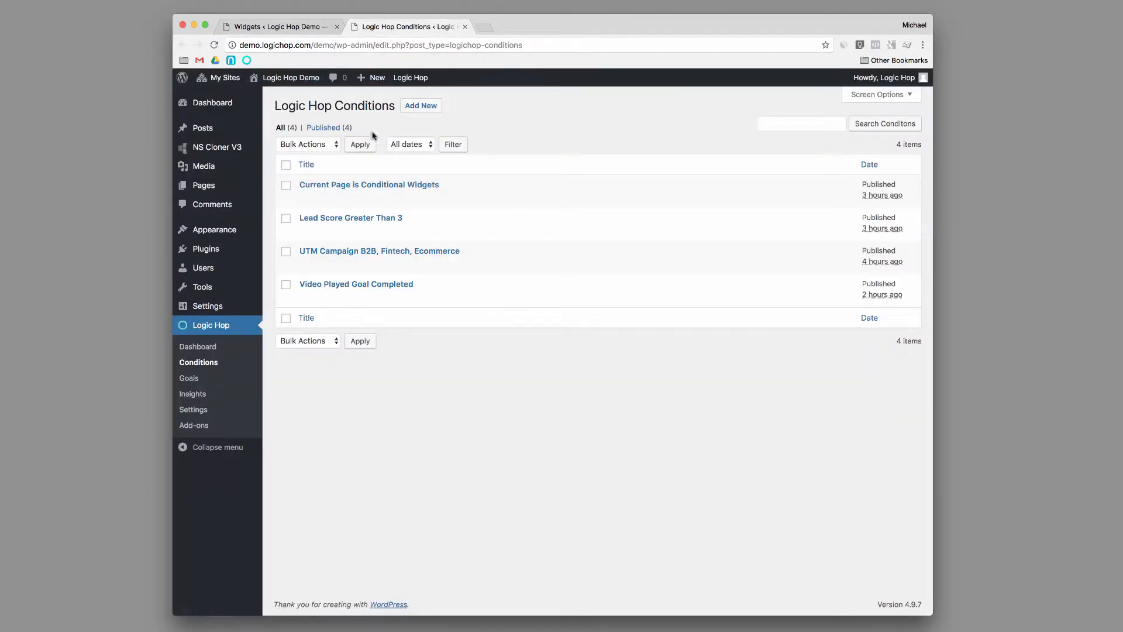
pyautogui.click(380, 185)
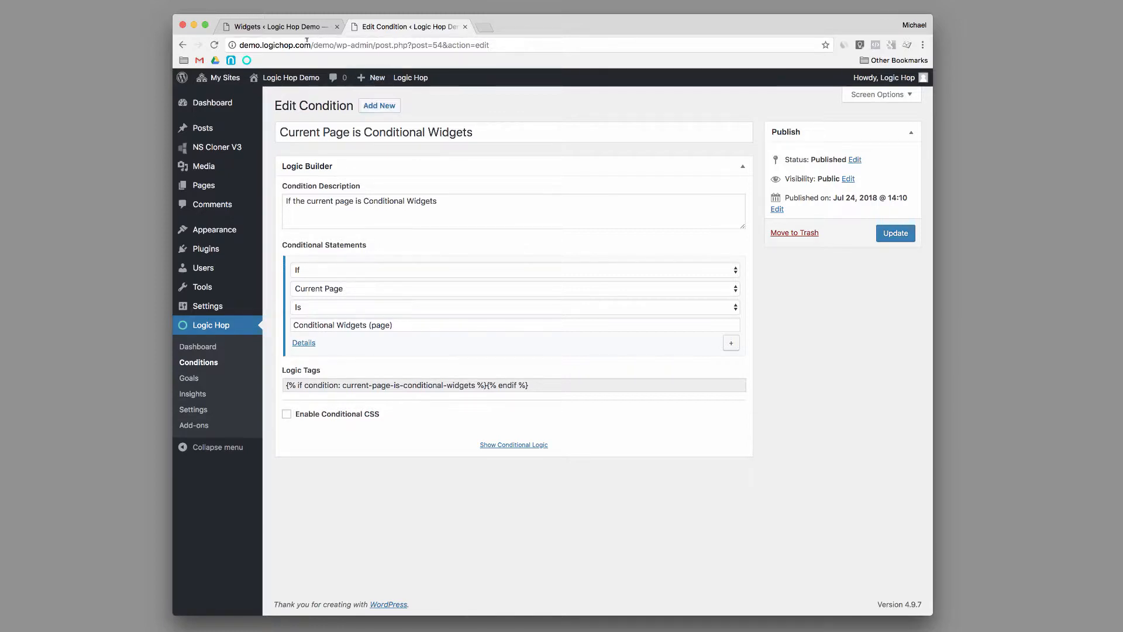
# Back on the Widgets page, expand the Conditional Widget text widget in Footer 1 and review its title and body text.
pyautogui.click(307, 27)
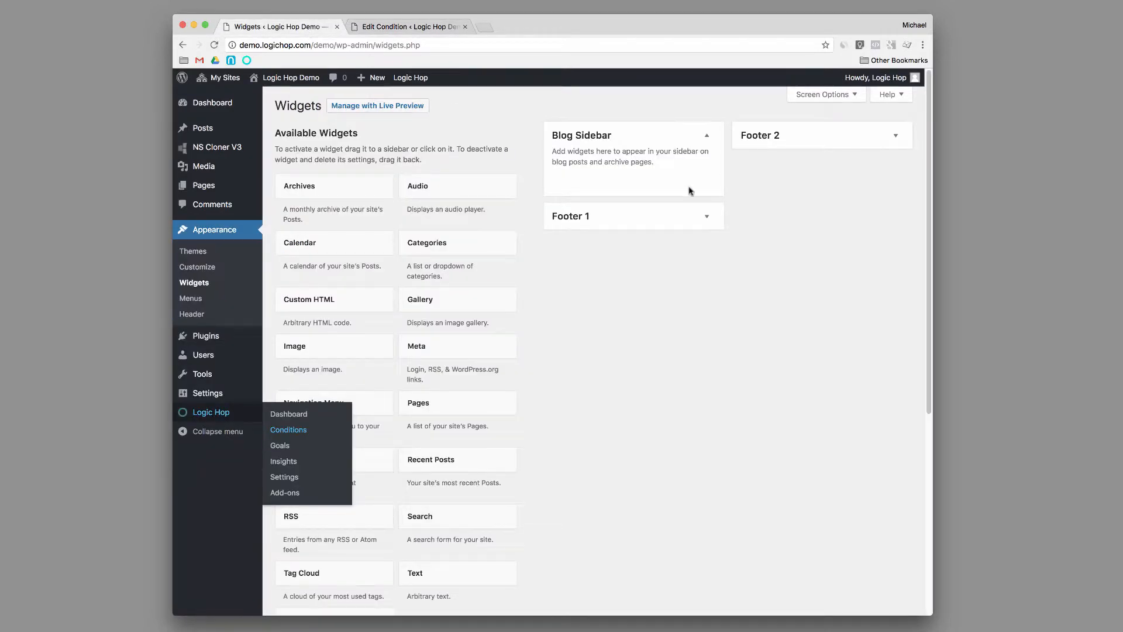
pyautogui.click(706, 216)
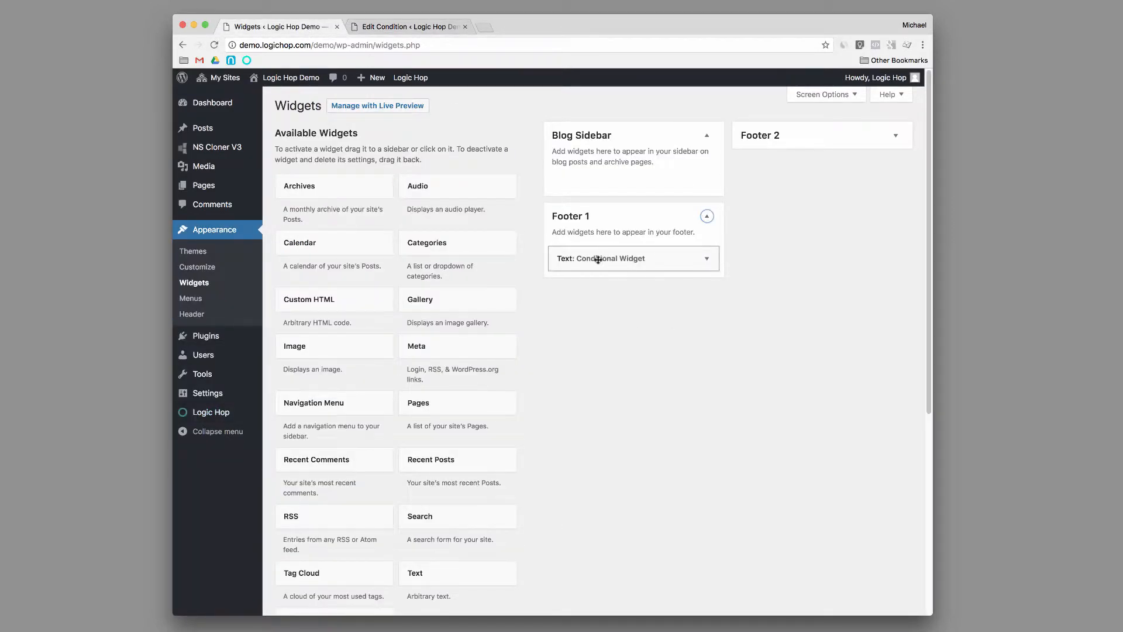
pyautogui.click(706, 258)
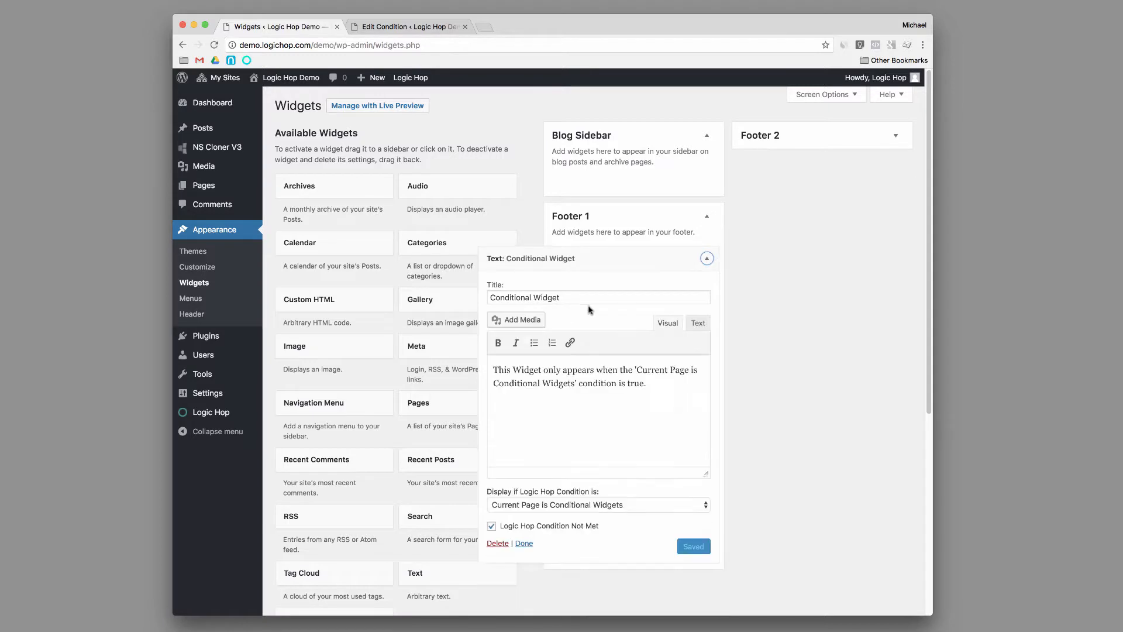
pyautogui.moveTo(582, 298); pyautogui.dragTo(497, 287)
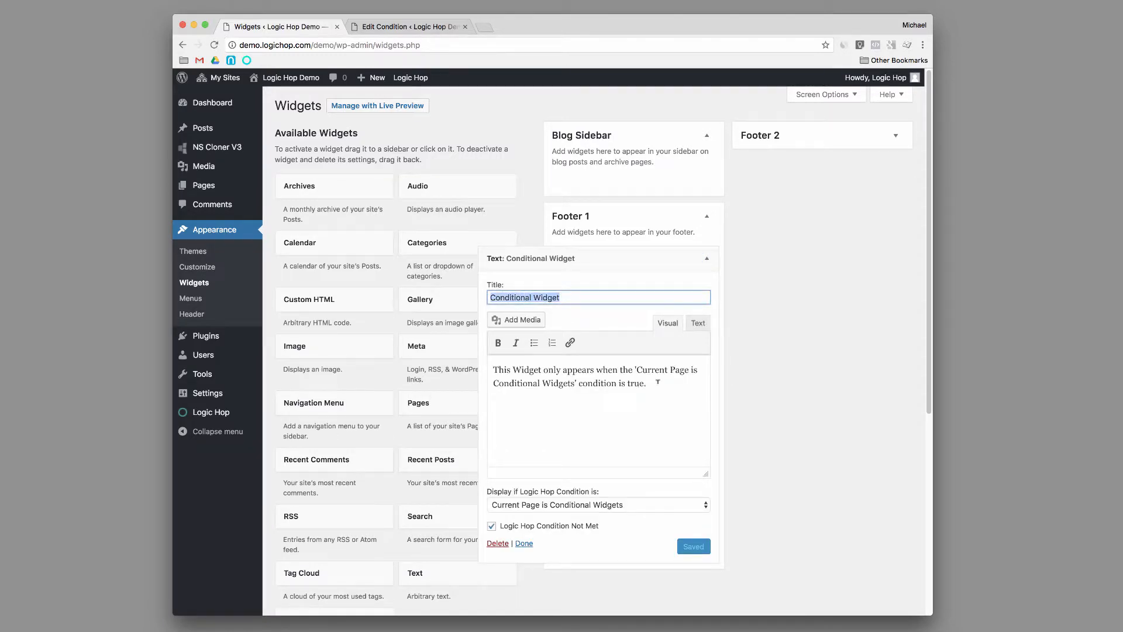
pyautogui.moveTo(658, 382); pyautogui.dragTo(500, 366)
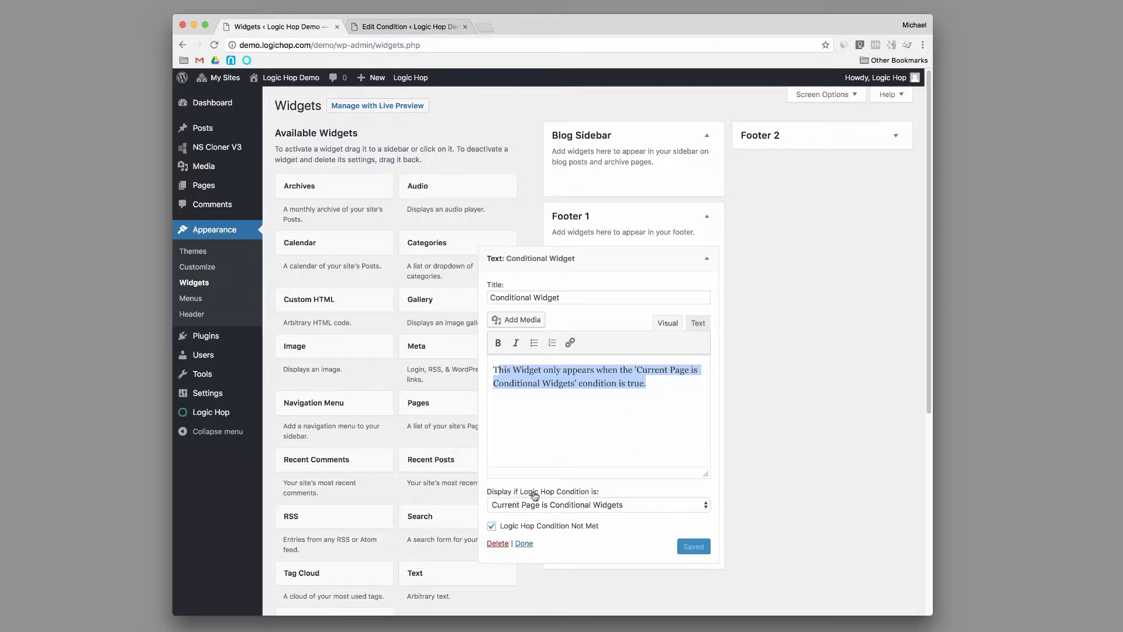
# Keep "Current Page is Conditional Widgets" as the widget's display condition, disable Logic Hop Condition Not Met, and save the widget.
pyautogui.click(624, 509)
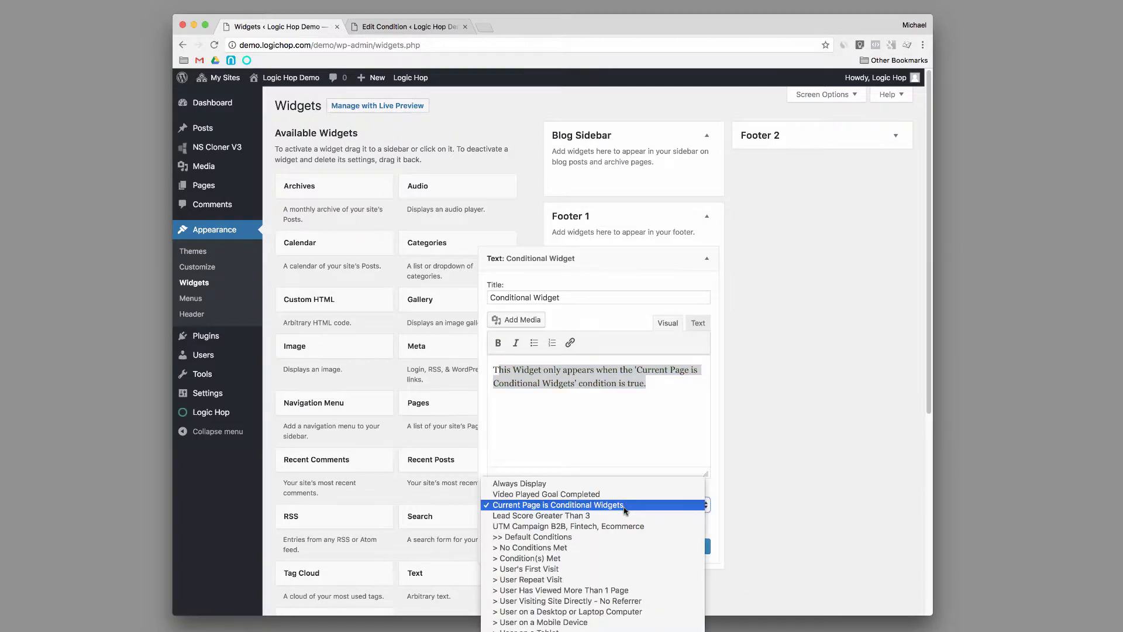
pyautogui.click(625, 510)
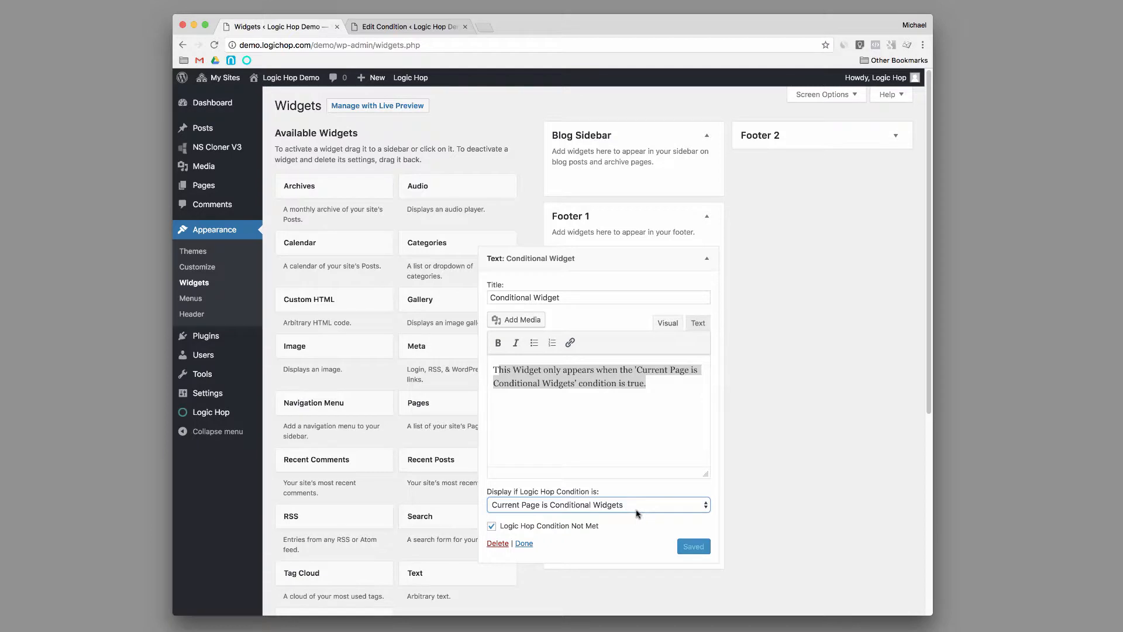
pyautogui.moveTo(606, 525)
pyautogui.mouseDown()
pyautogui.moveTo(501, 528)
pyautogui.moveTo(606, 528)
pyautogui.mouseUp()
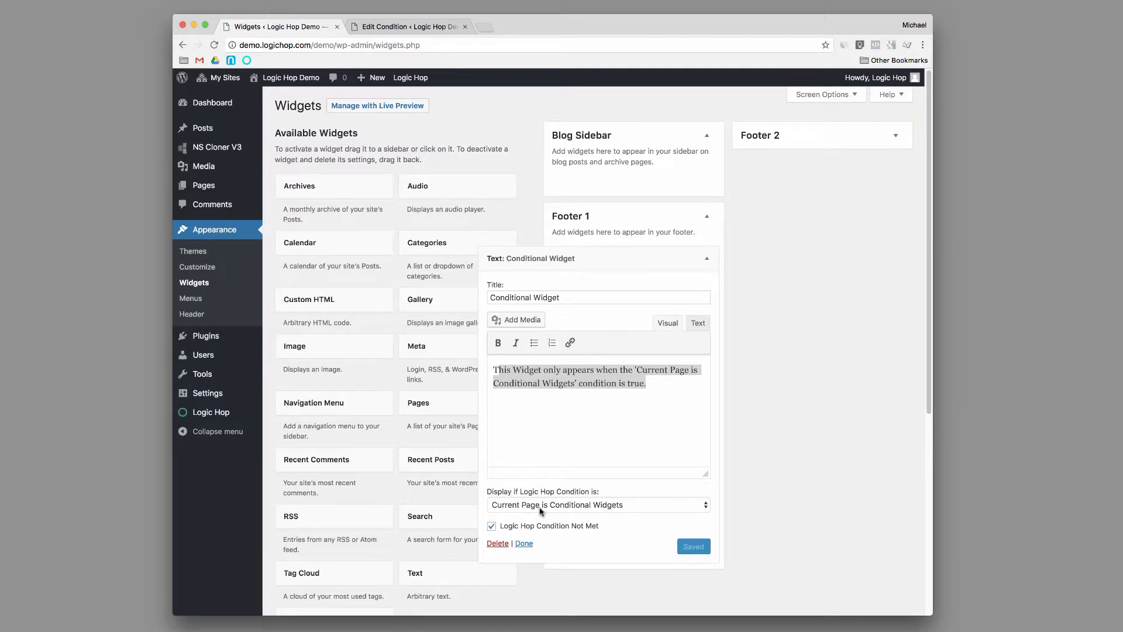
pyautogui.click(496, 525)
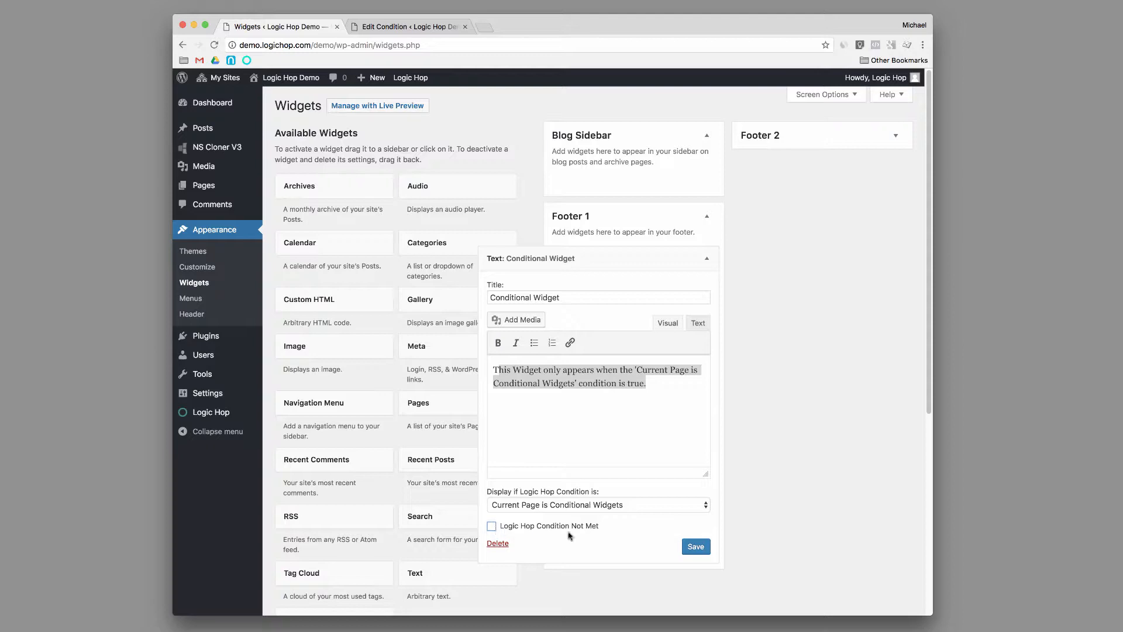
pyautogui.click(696, 547)
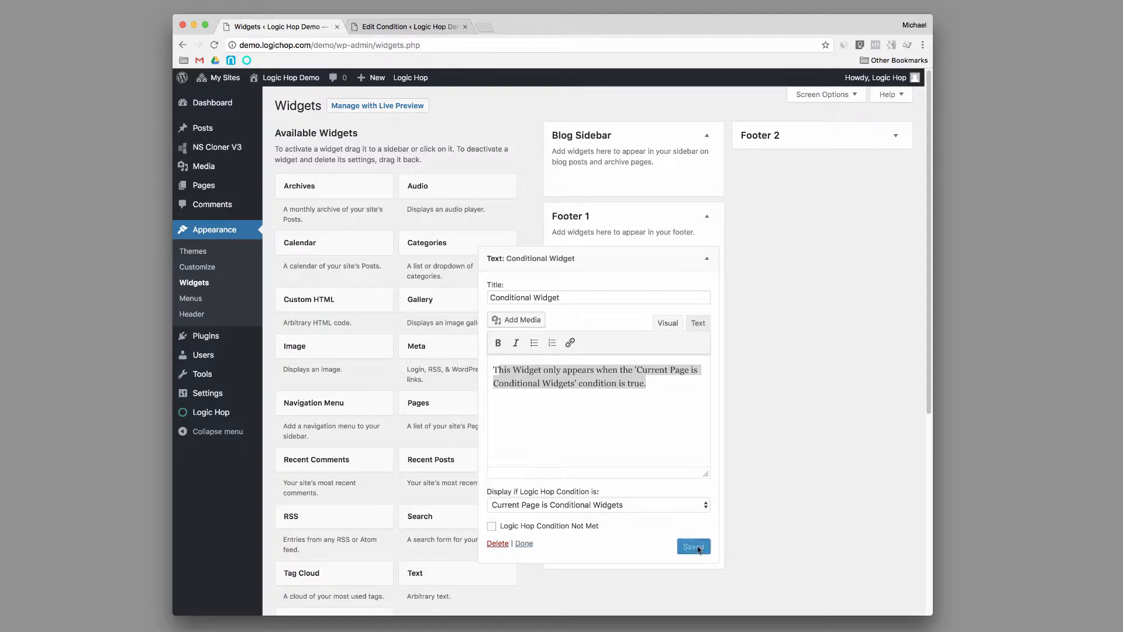
# Open the Conditional Widgets page for editing in a separate tab and examine its content text.
pyautogui.keyDown('super'); pyautogui.click(201, 190); pyautogui.keyUp('super')
pyautogui.click(524, 26)
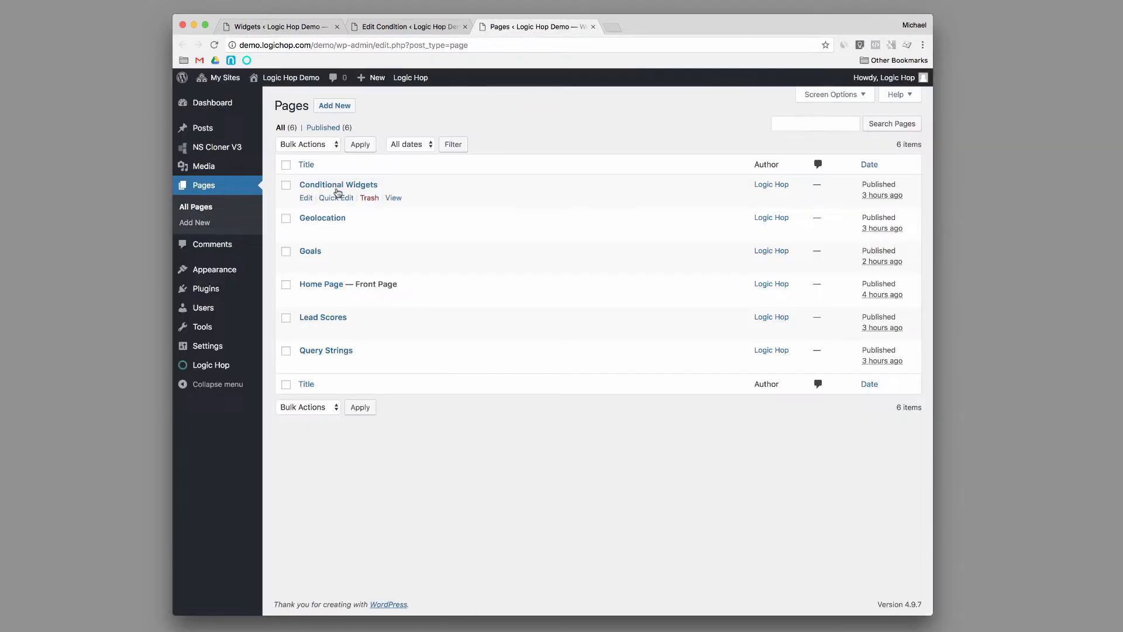
pyautogui.click(338, 186)
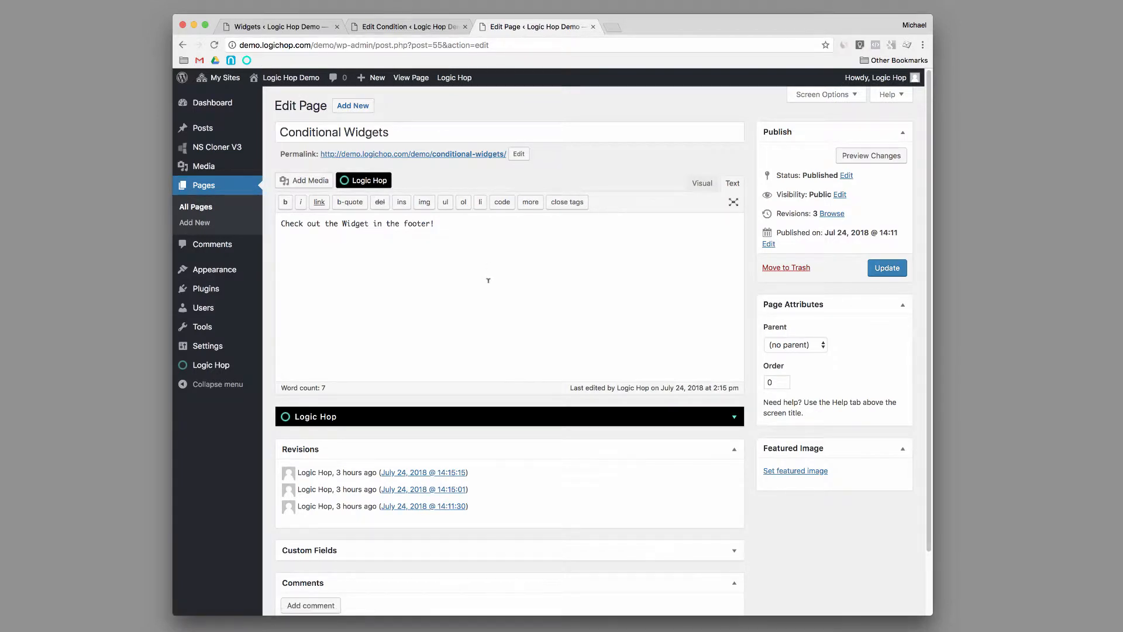
pyautogui.moveTo(465, 235); pyautogui.dragTo(275, 220)
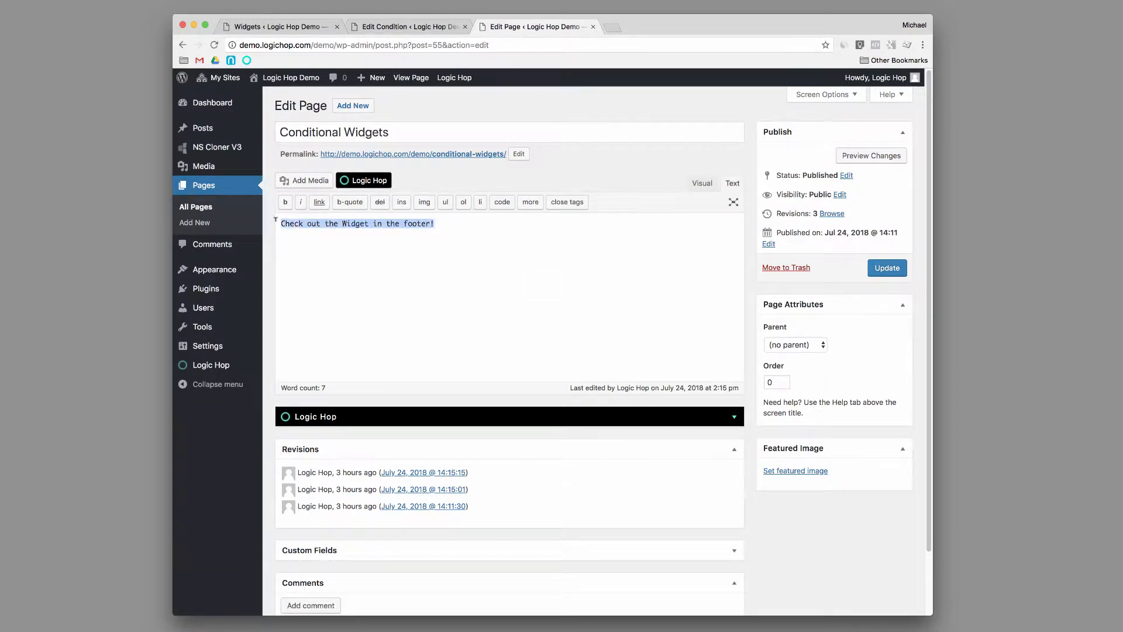
# View the live Conditional Widgets page through its permalink and examine its URL and the footer widget.
pyautogui.keyDown('super'); pyautogui.click(482, 155); pyautogui.keyUp('super')
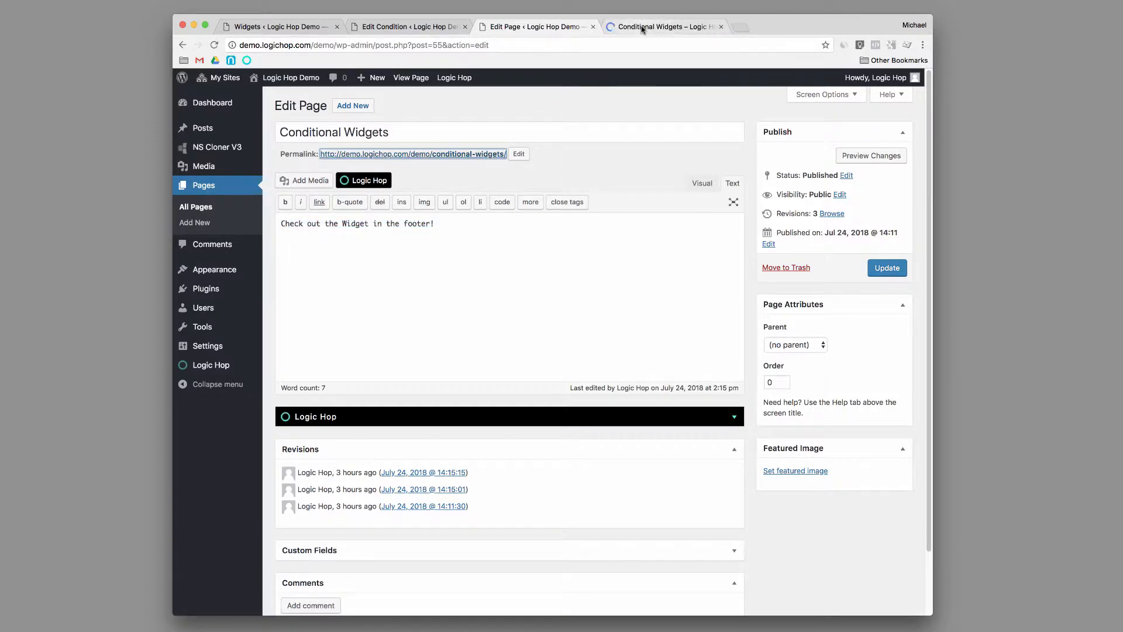
pyautogui.click(641, 28)
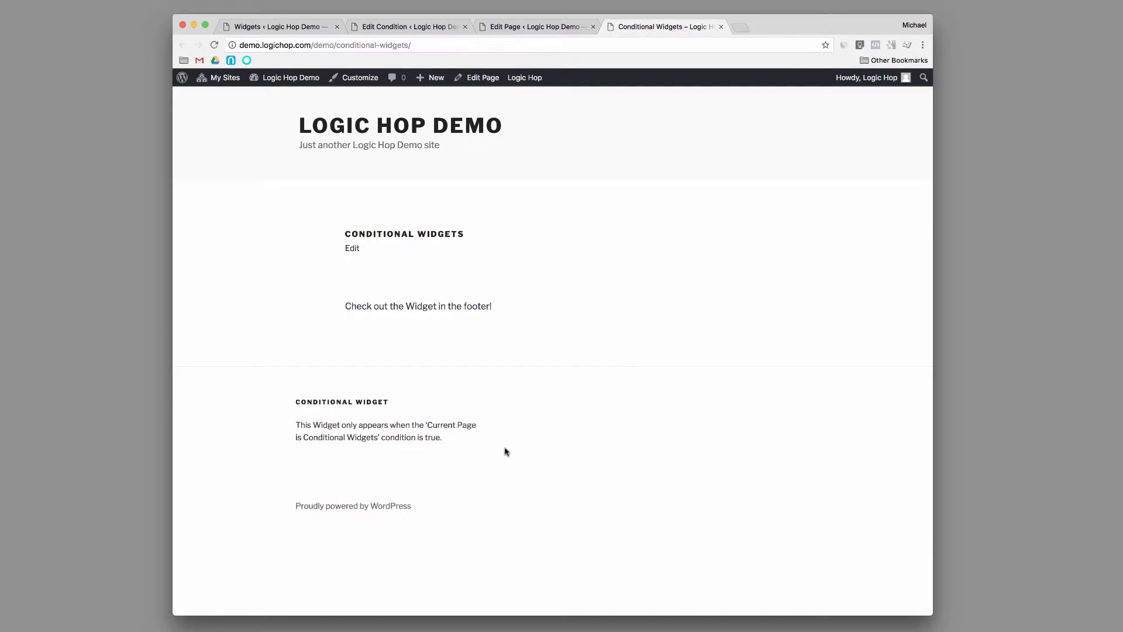
pyautogui.moveTo(337, 45); pyautogui.dragTo(401, 48)
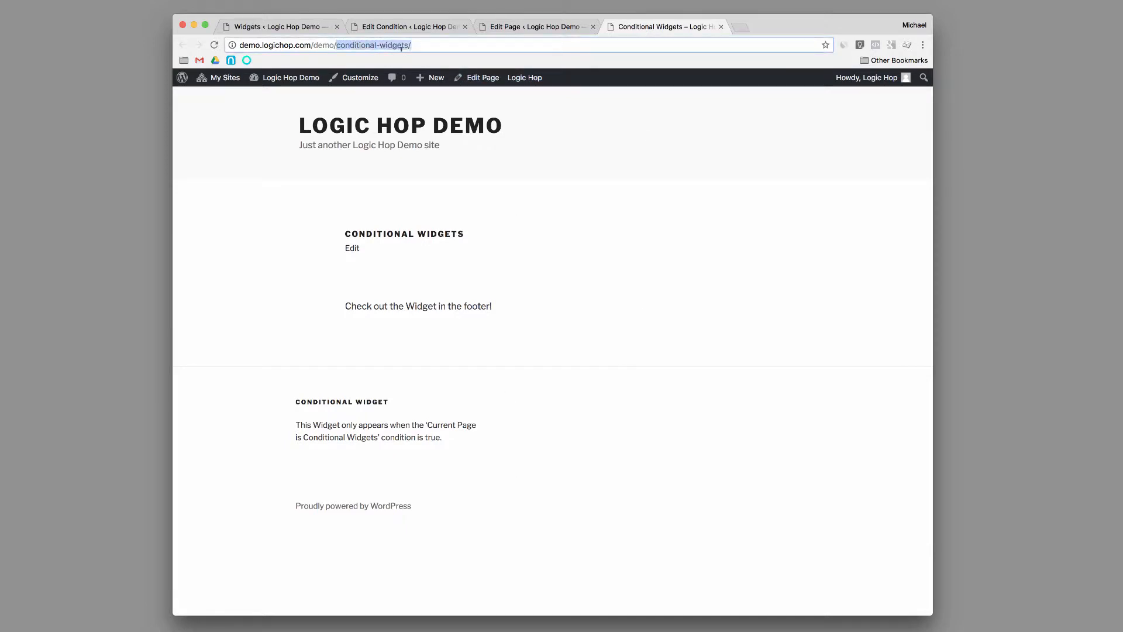
pyautogui.moveTo(462, 463); pyautogui.dragTo(293, 421)
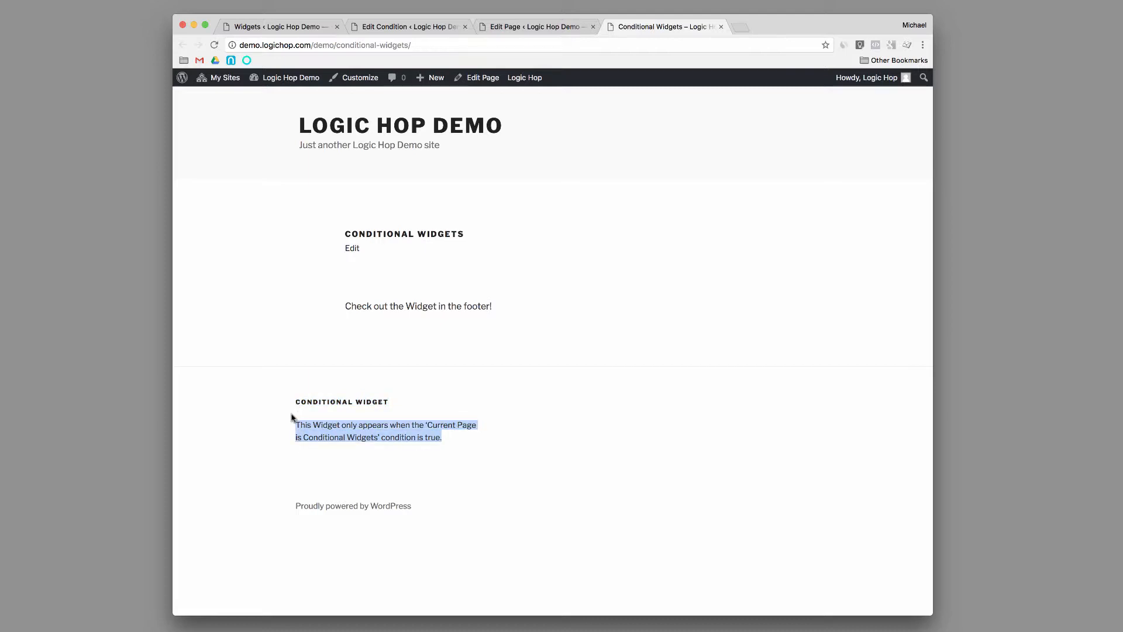
# Return to the footer widget's settings, enable Logic Hop Condition Not Met, and save the widget.
pyautogui.click(288, 29)
pyautogui.click(492, 526)
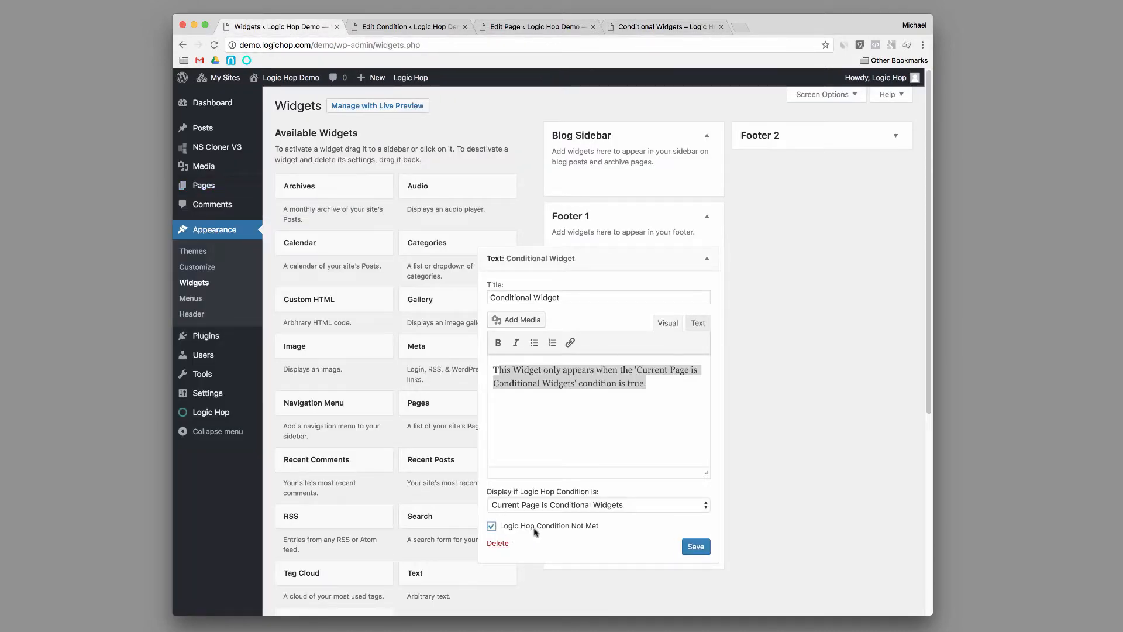
pyautogui.click(704, 549)
# Reload the live Conditional Widgets page and open the site's home page in a separate tab to compare their footers.
pyautogui.click(630, 25)
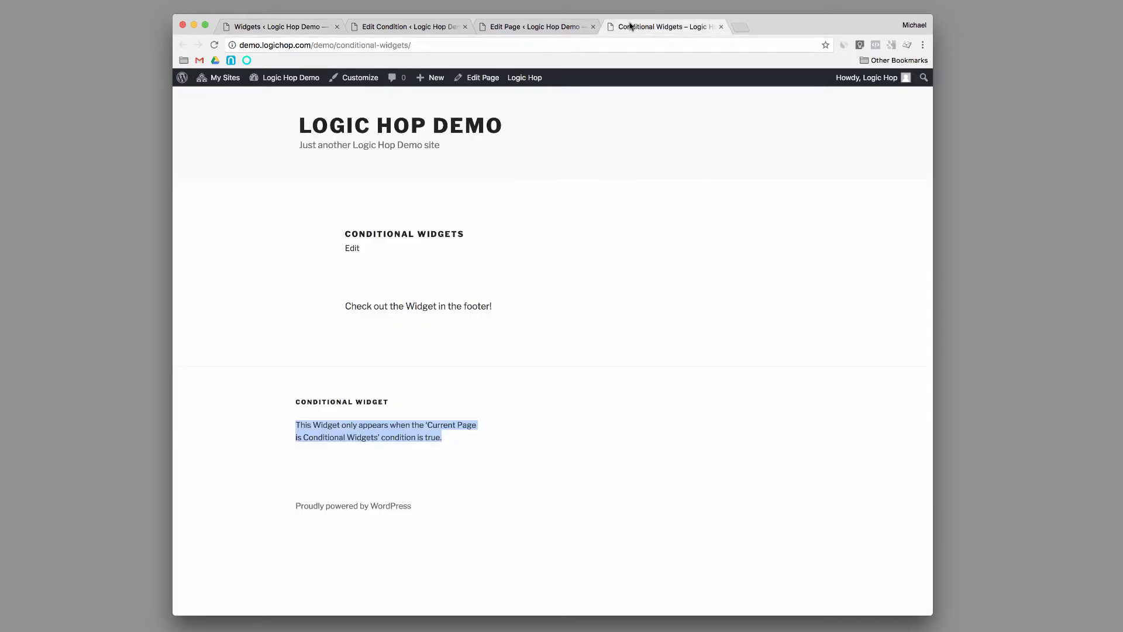
pyautogui.press('super+r')
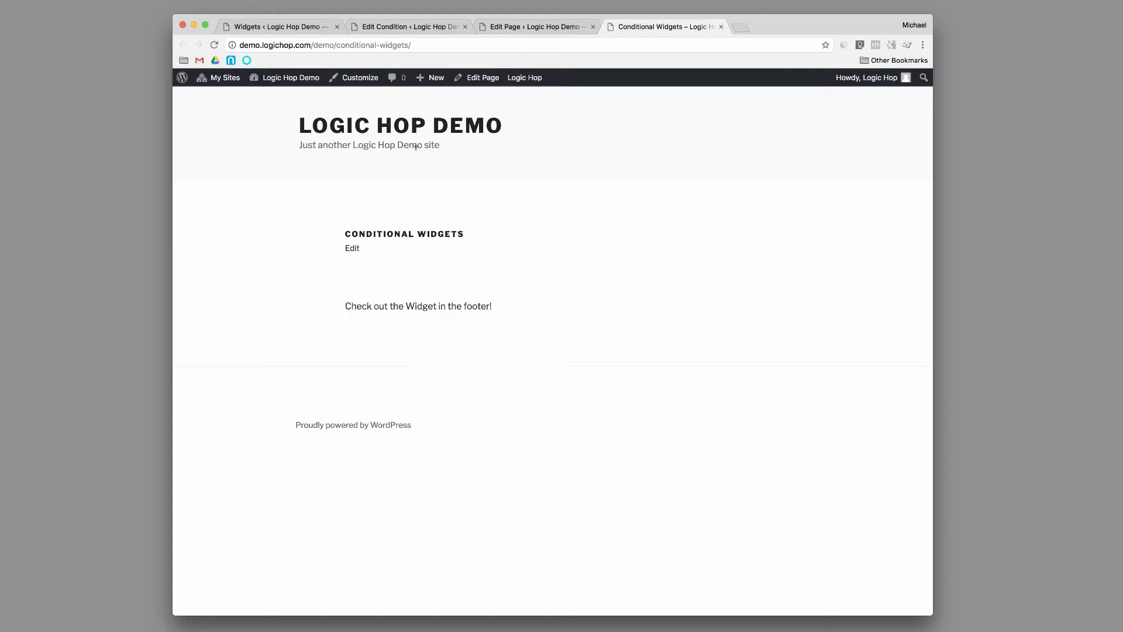
pyautogui.keyDown('super'); pyautogui.click(474, 131); pyautogui.keyUp('super')
pyautogui.click(764, 26)
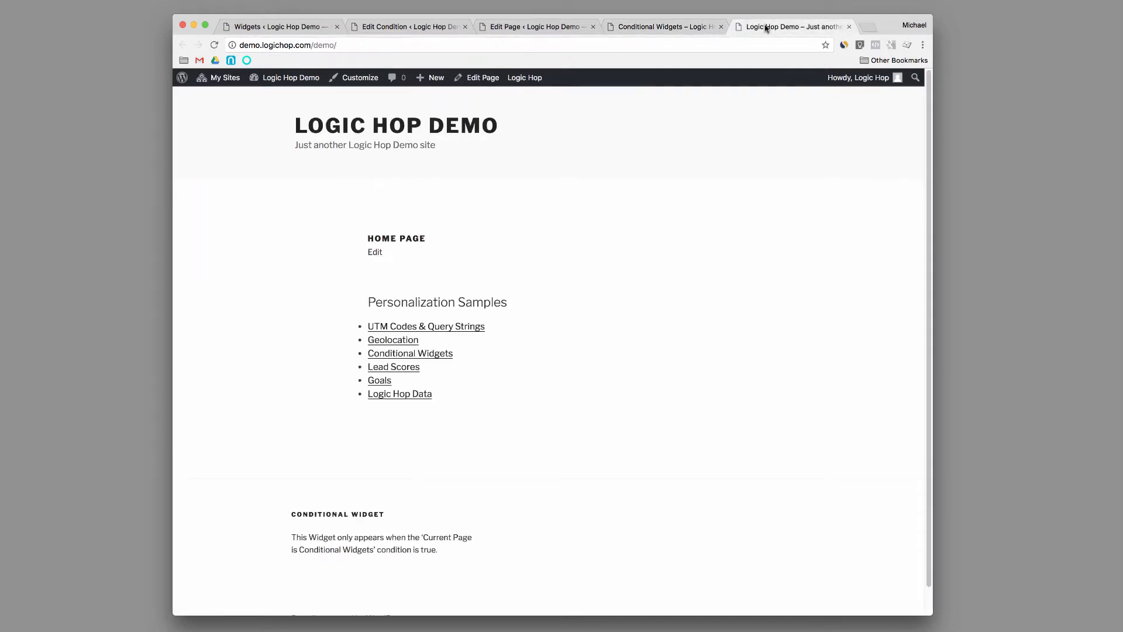
pyautogui.moveTo(524, 571); pyautogui.dragTo(289, 515)
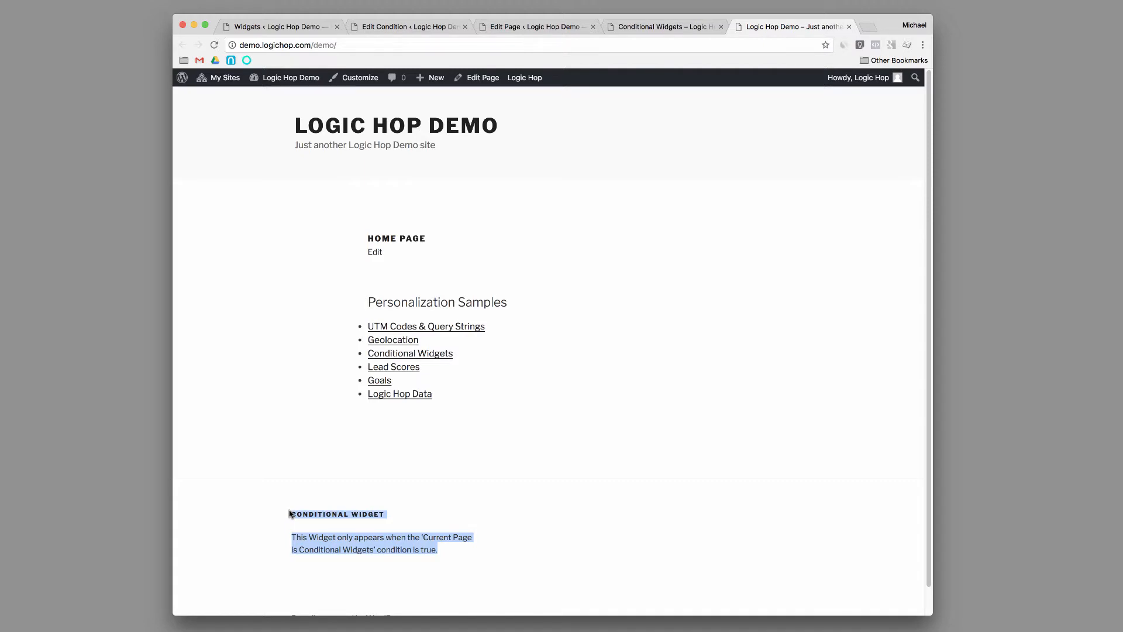
# Disable Logic Hop Condition Not Met again for the Conditional Widget in Footer 1 and save it.
pyautogui.click(293, 28)
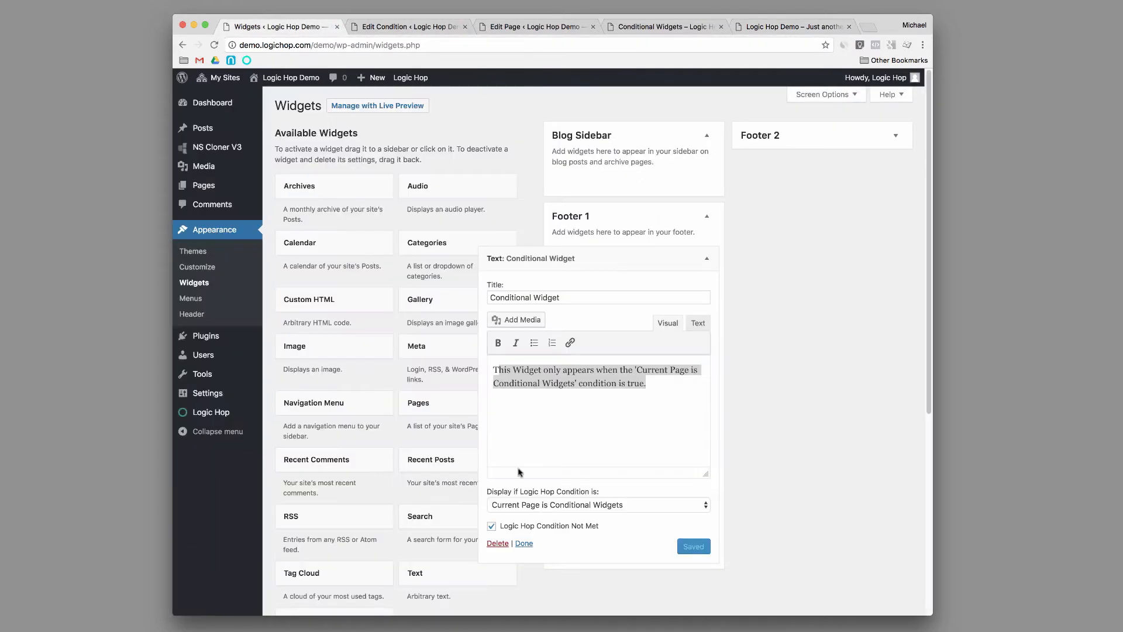
pyautogui.click(491, 526)
pyautogui.click(694, 546)
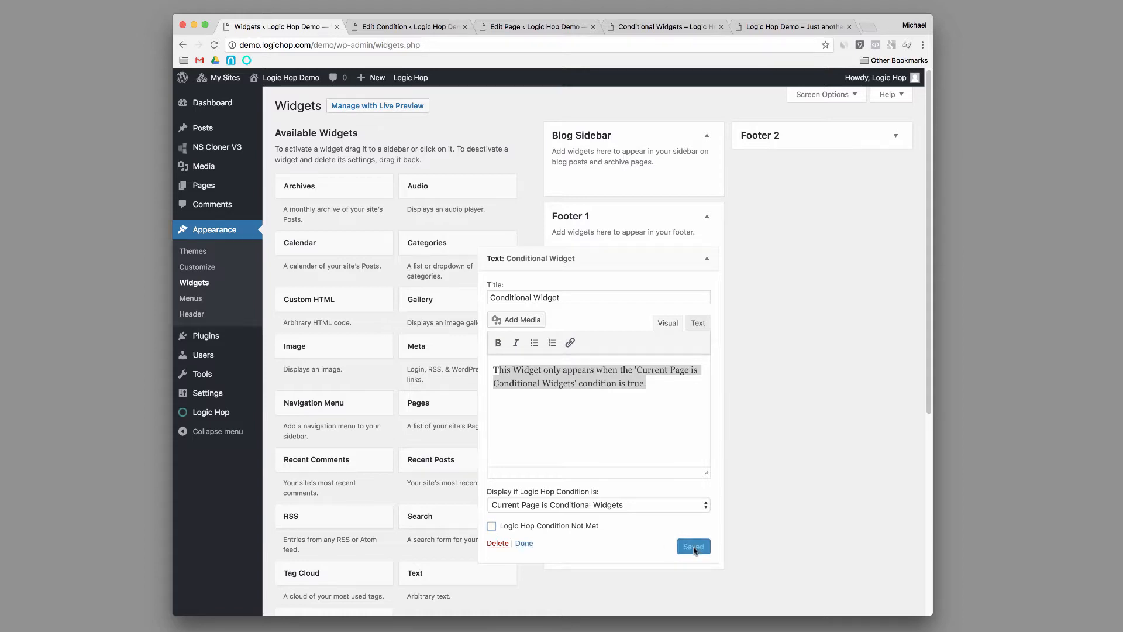
# Recheck the footers of the home page and the live Conditional Widgets page, and return to the widget settings.
pyautogui.click(777, 24)
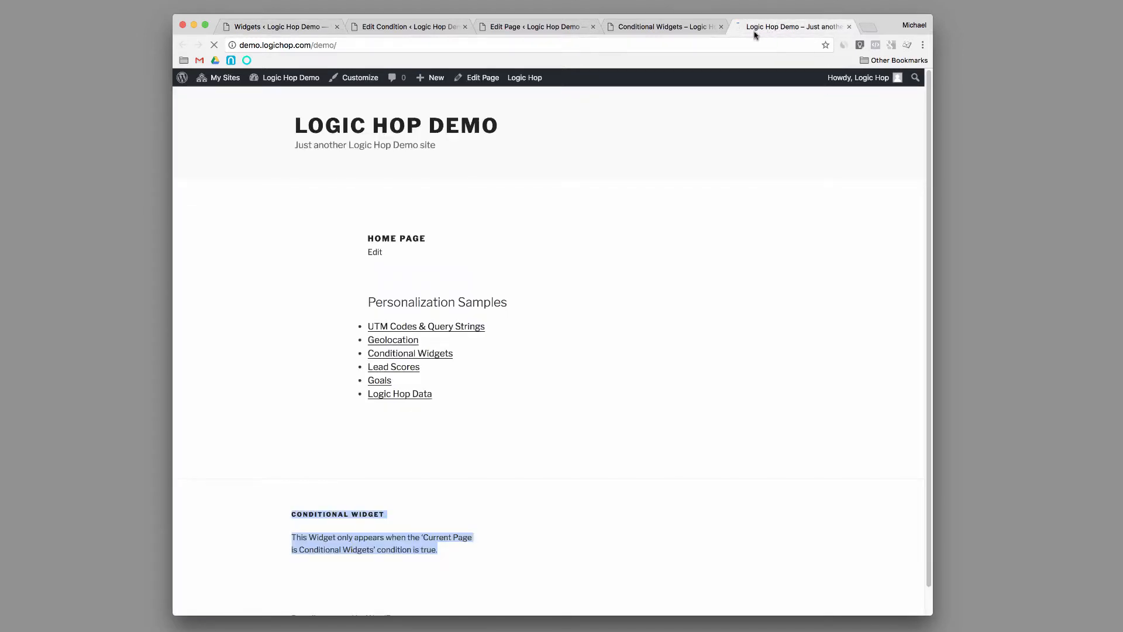
pyautogui.click(651, 29)
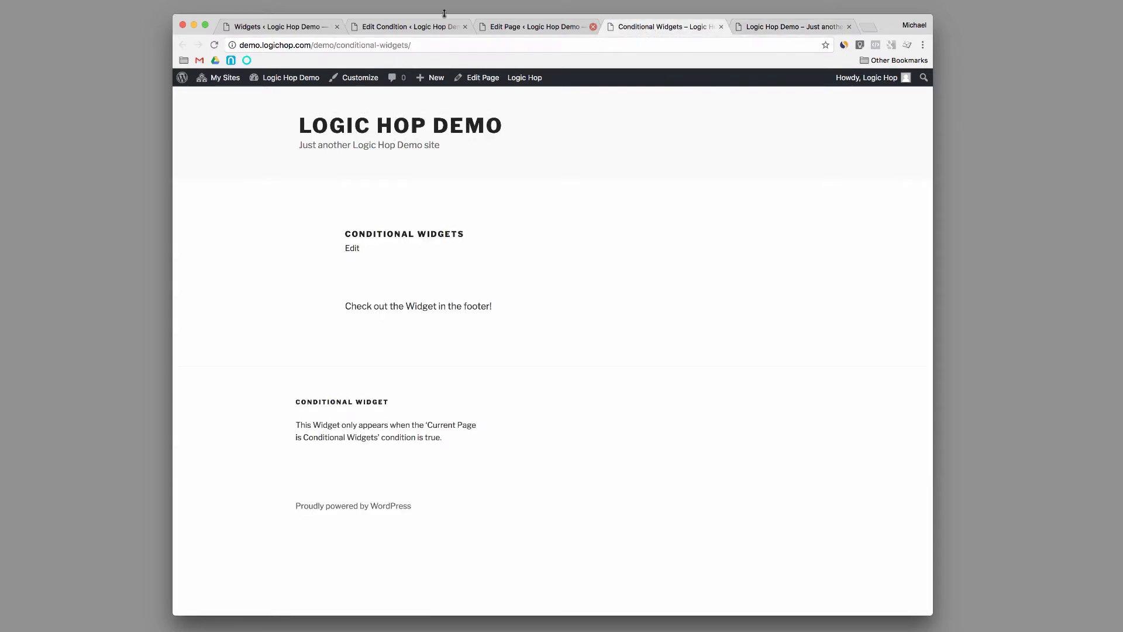
pyautogui.click(284, 27)
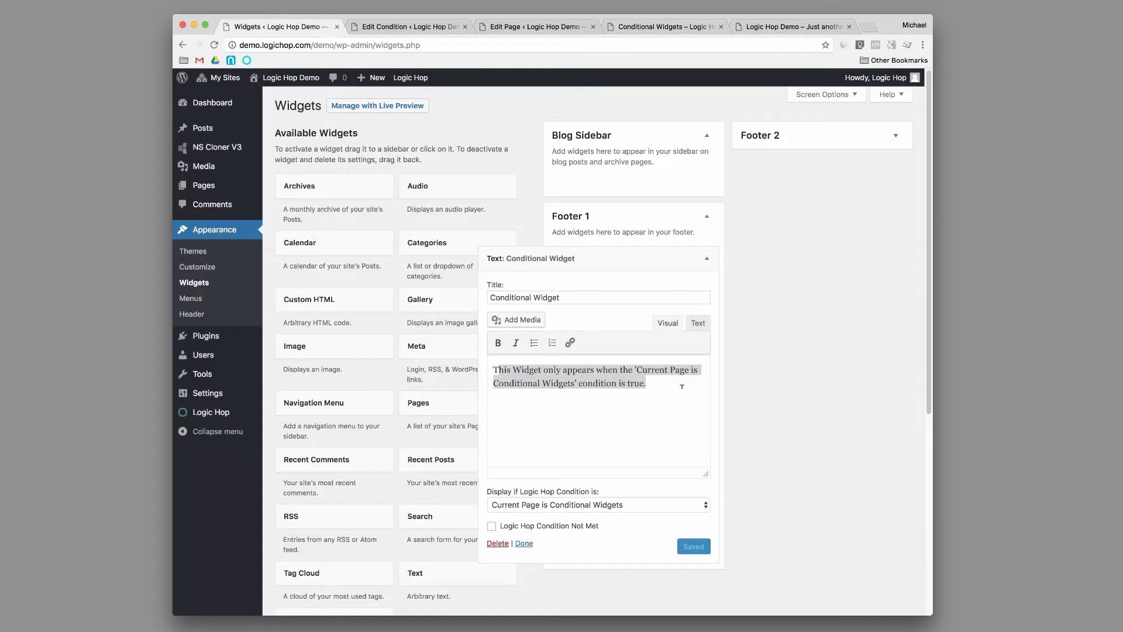
# Try Always Display for the Conditional Widget, restore its condition to Current Page is Conditional Widgets, and save it.
pyautogui.click(624, 506)
pyautogui.click(634, 484)
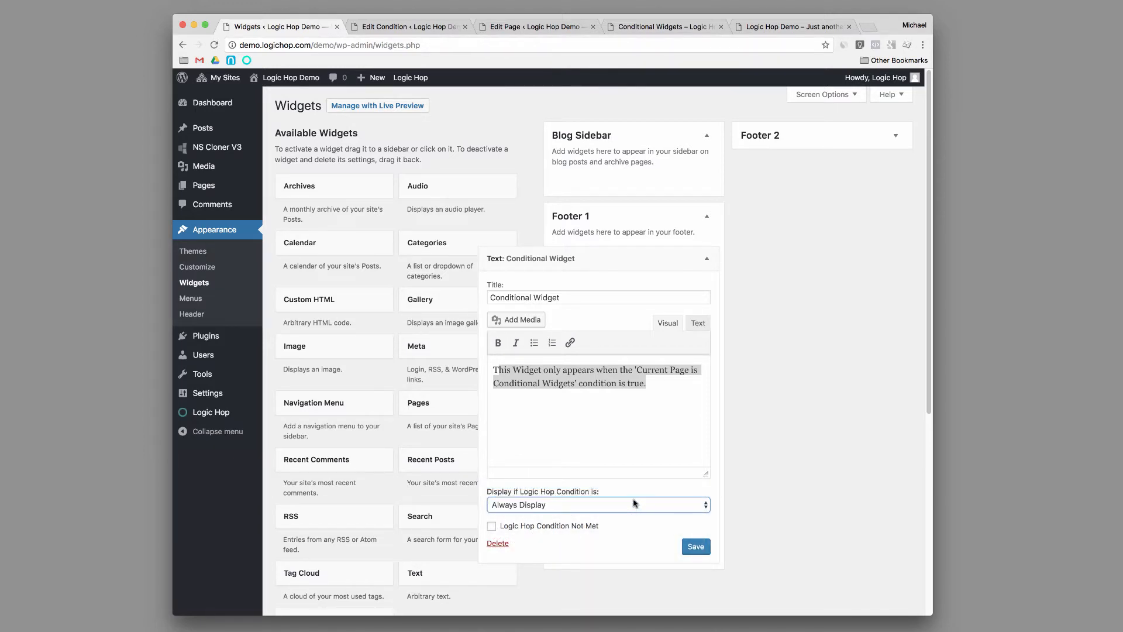
pyautogui.click(636, 502)
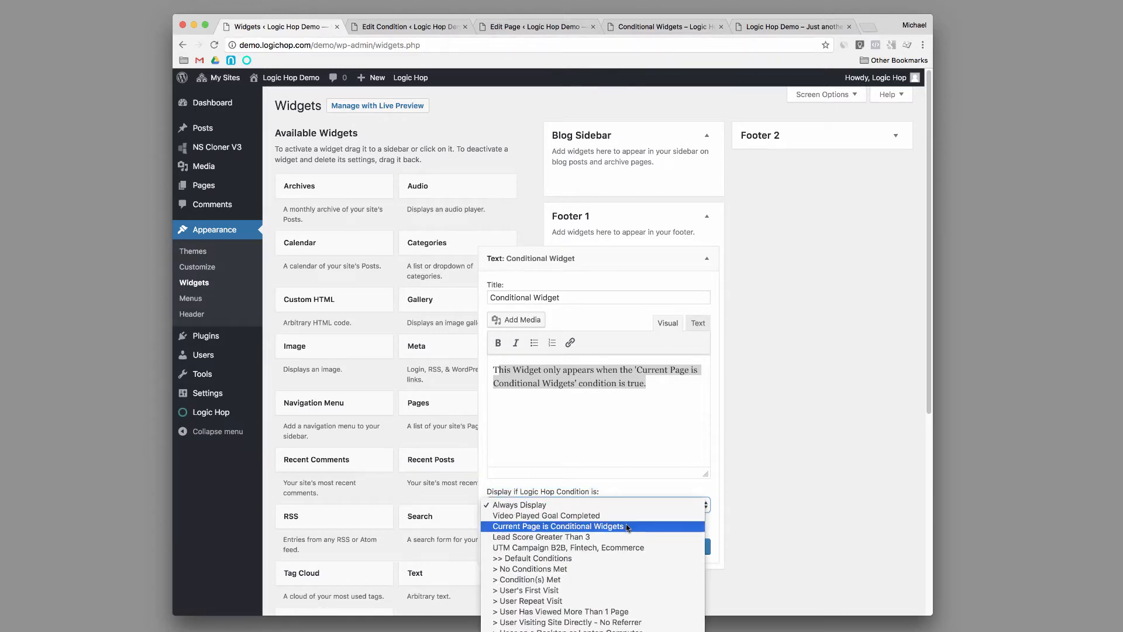
pyautogui.click(626, 526)
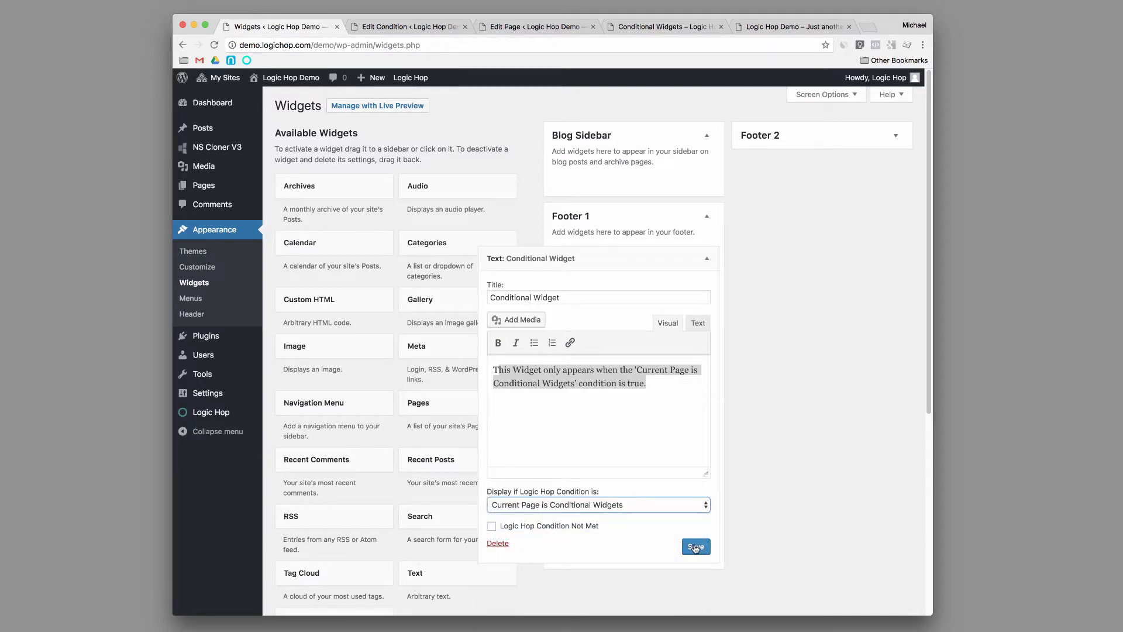
pyautogui.click(695, 547)
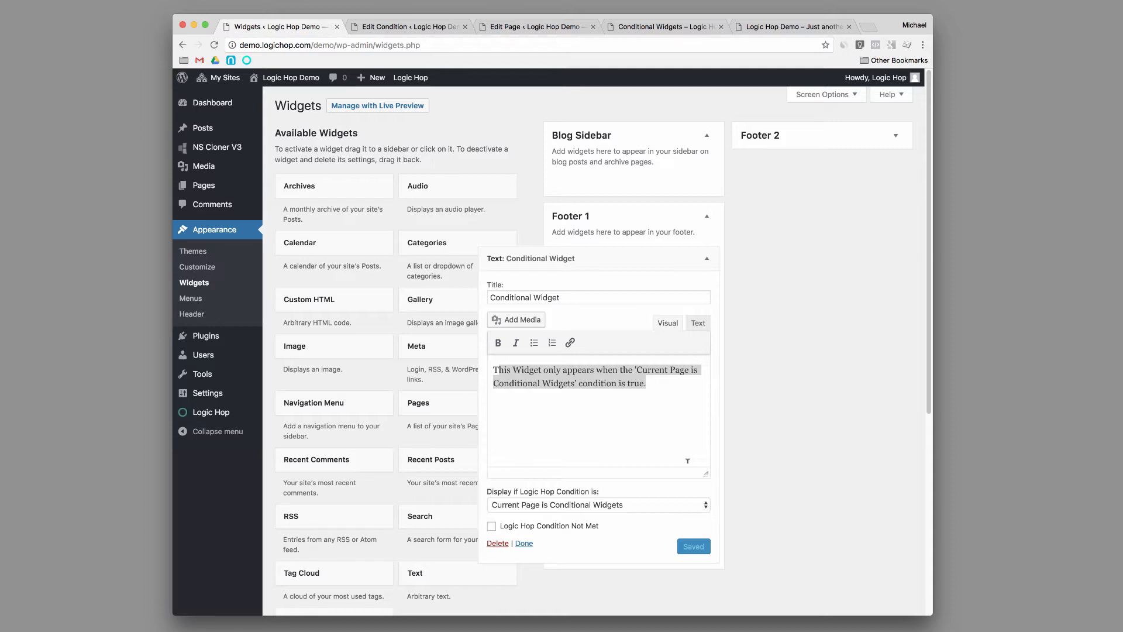
# Review the Logic Hop conditions available for the Conditional Widget and collapse its settings.
pyautogui.click(599, 503)
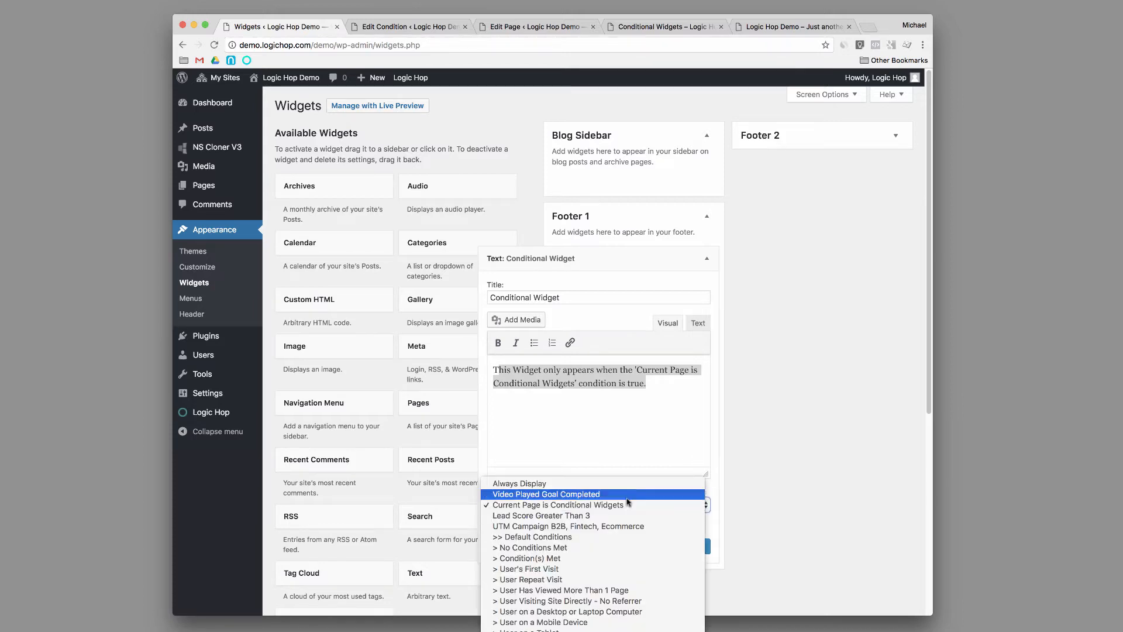
pyautogui.click(730, 465)
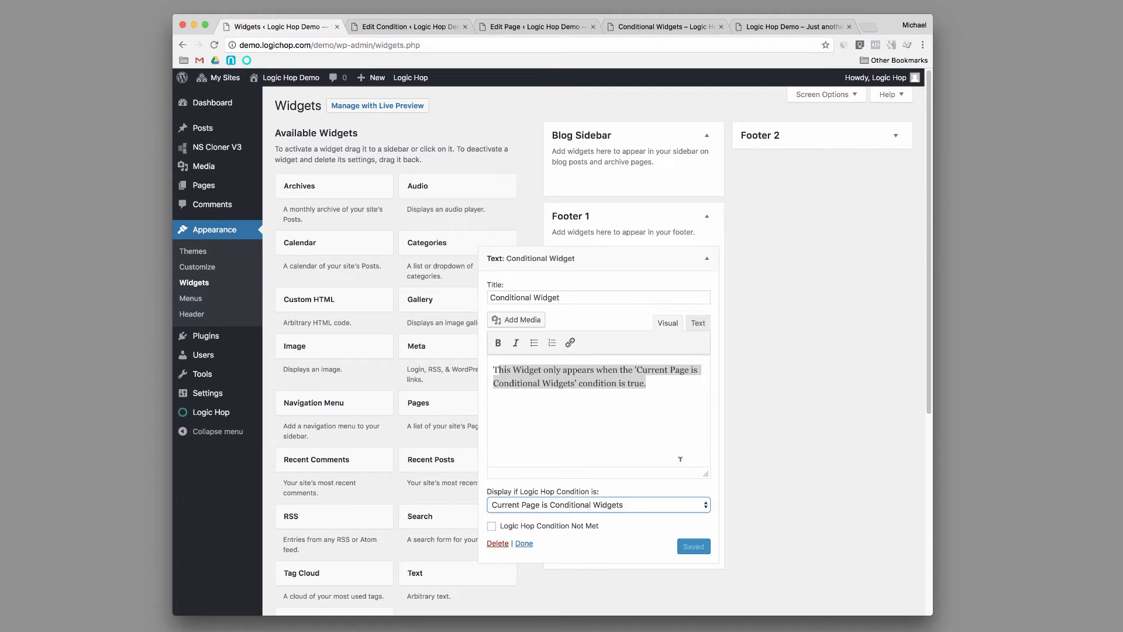
pyautogui.click(623, 503)
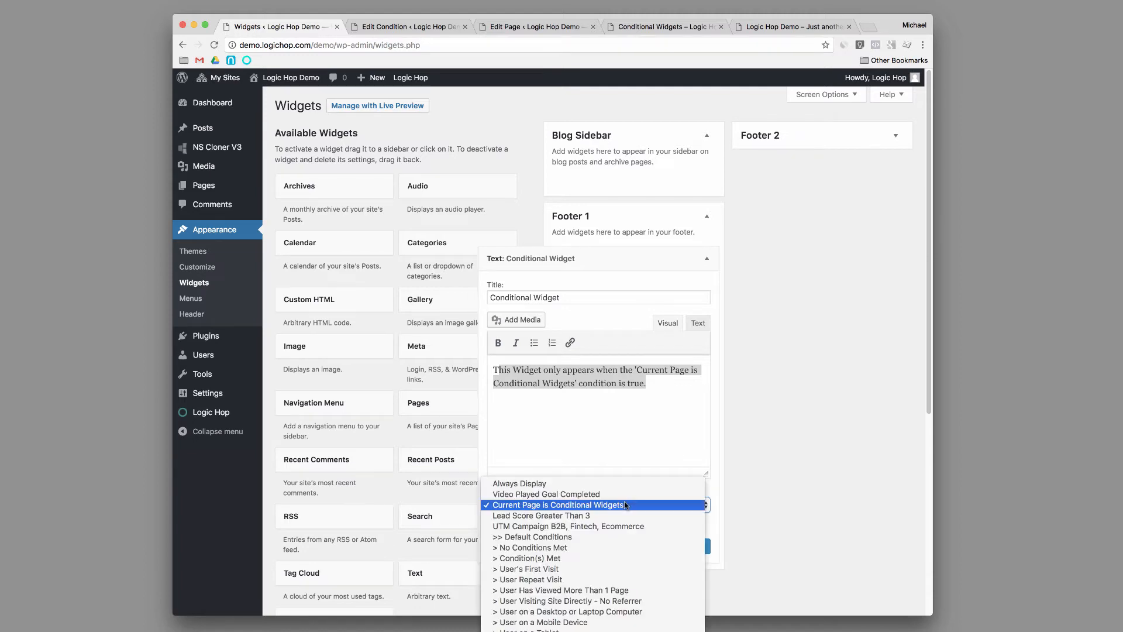
pyautogui.click(623, 503)
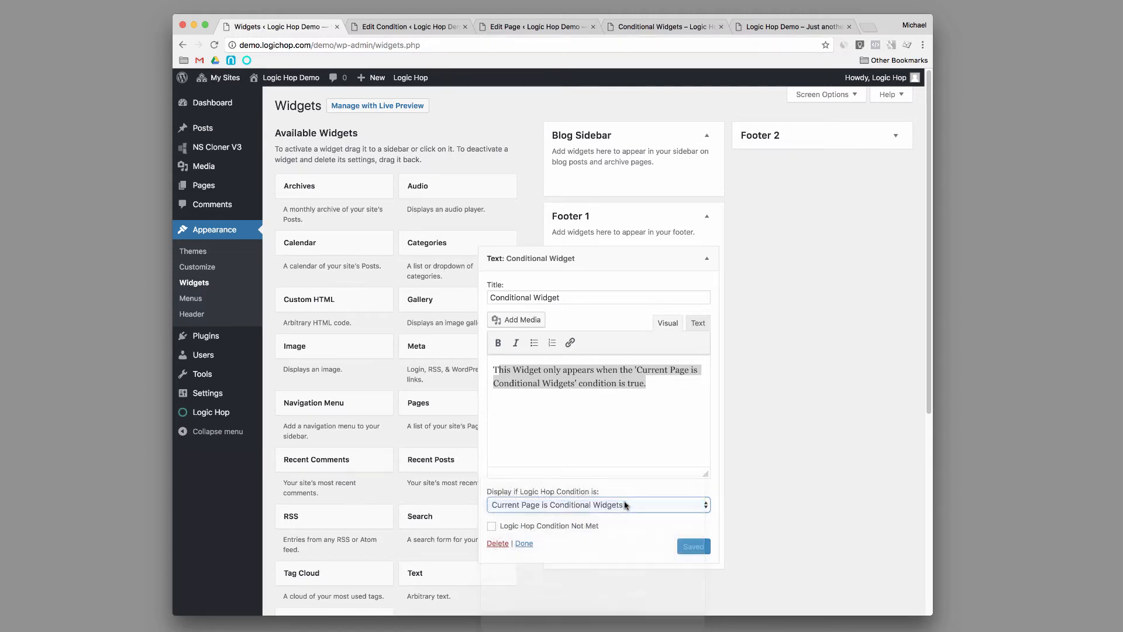
pyautogui.click(707, 258)
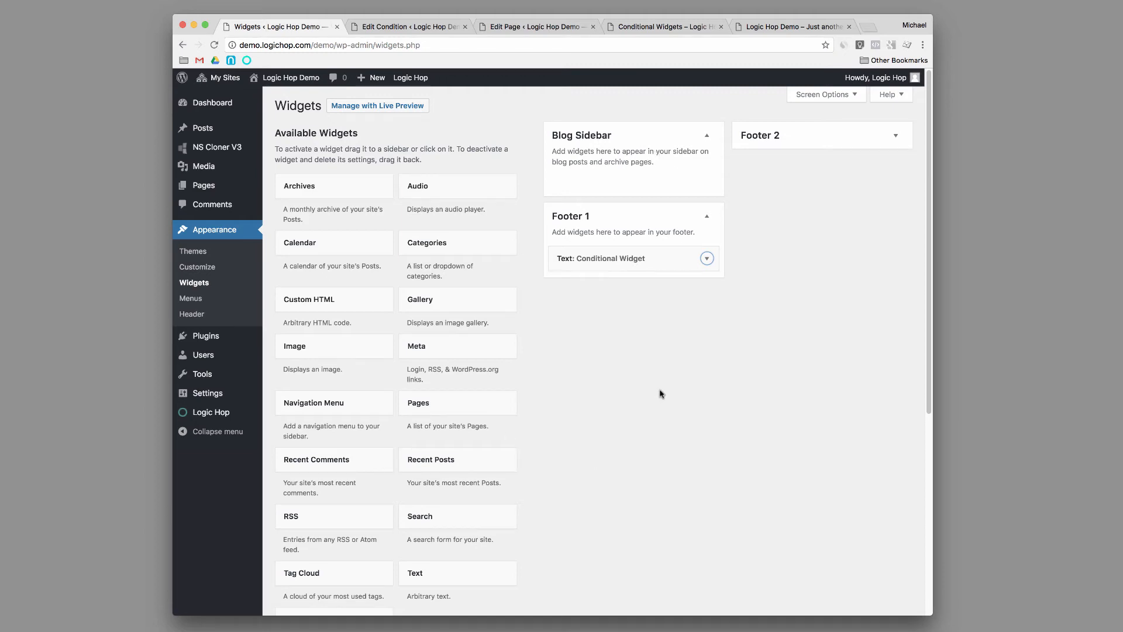
# Add a Custom HTML widget above the Conditional Widget in Footer 1 to review its Logic Hop conditions, and delete it.
pyautogui.moveTo(329, 299); pyautogui.dragTo(651, 257)
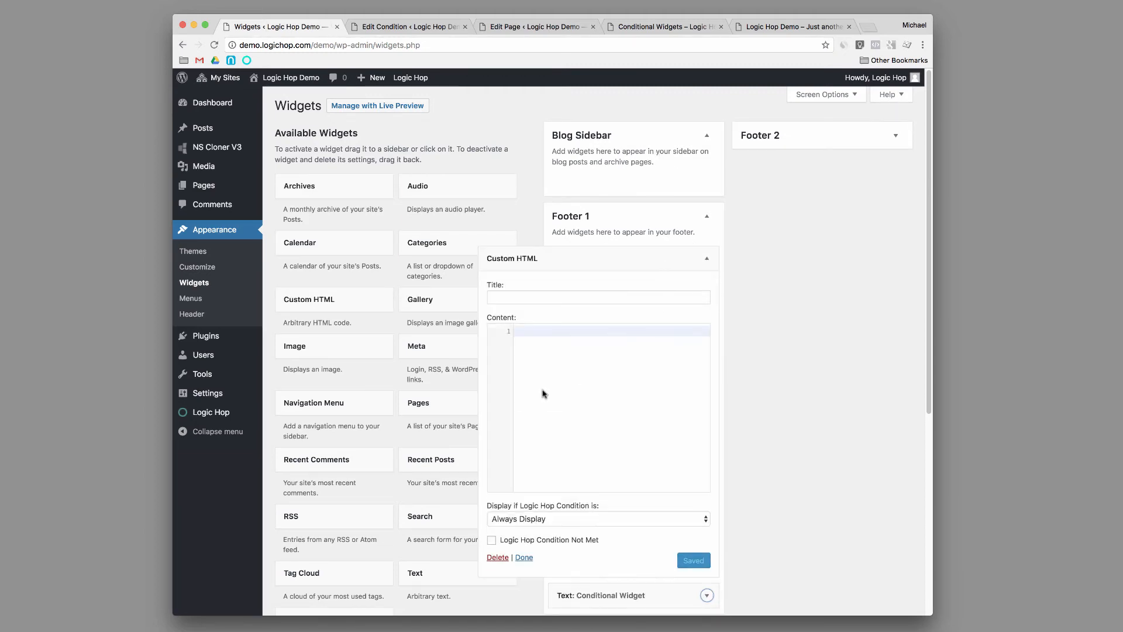
pyautogui.click(592, 520)
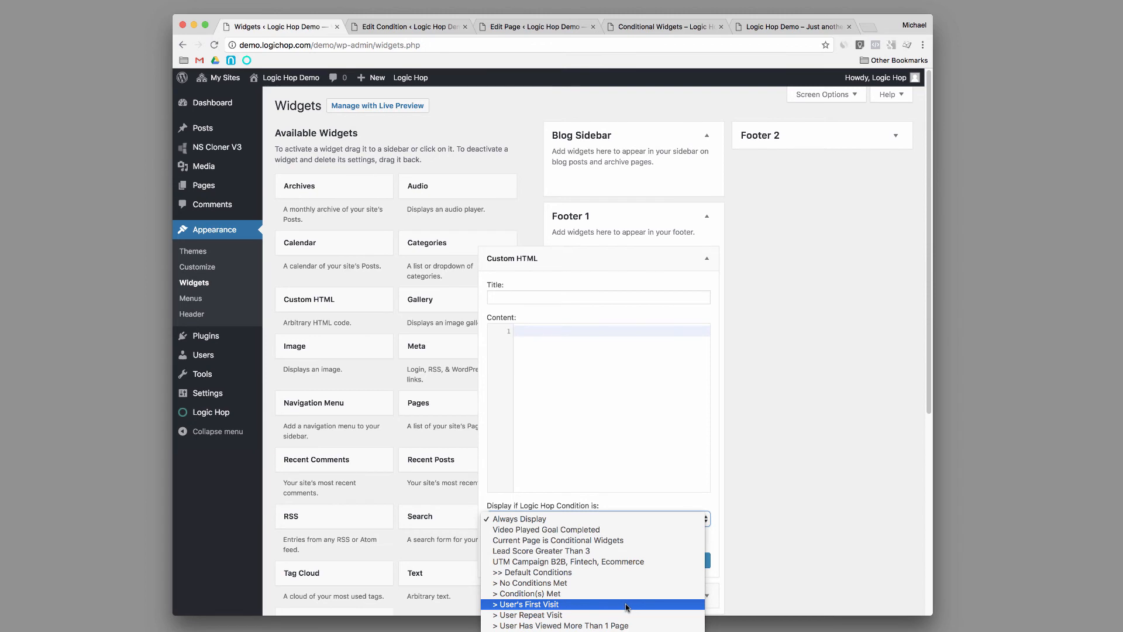
pyautogui.click(882, 395)
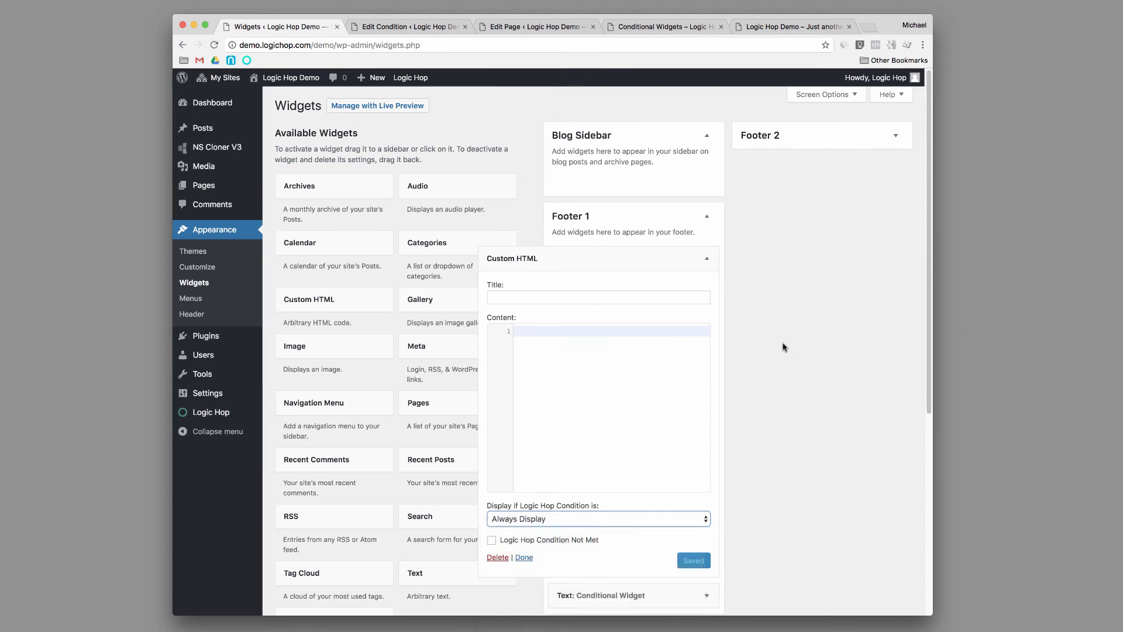
pyautogui.click(498, 557)
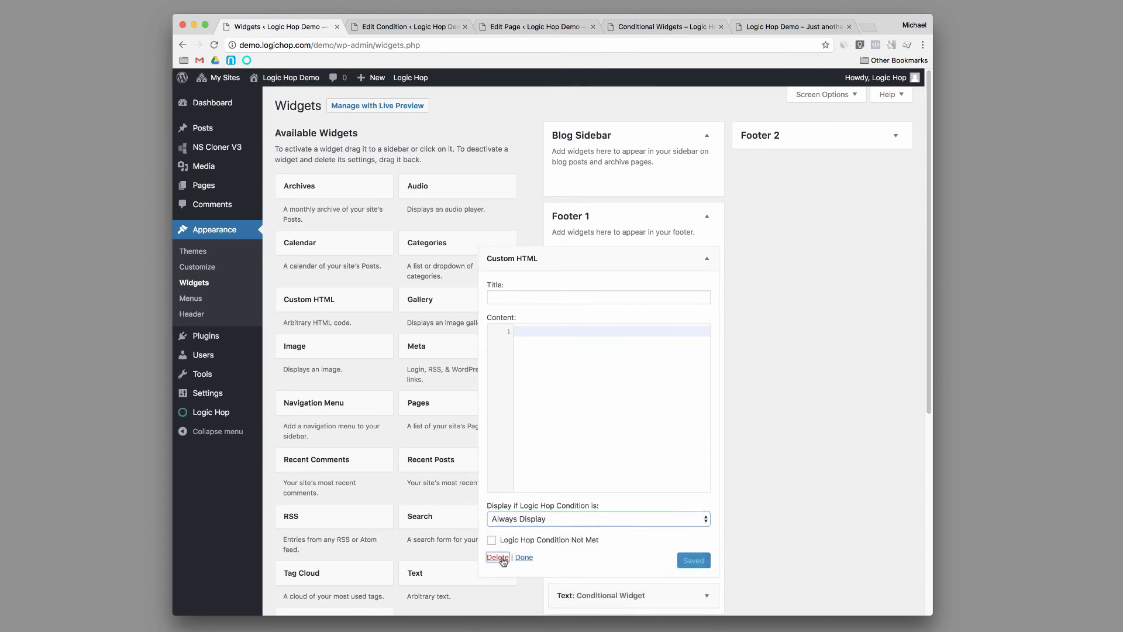